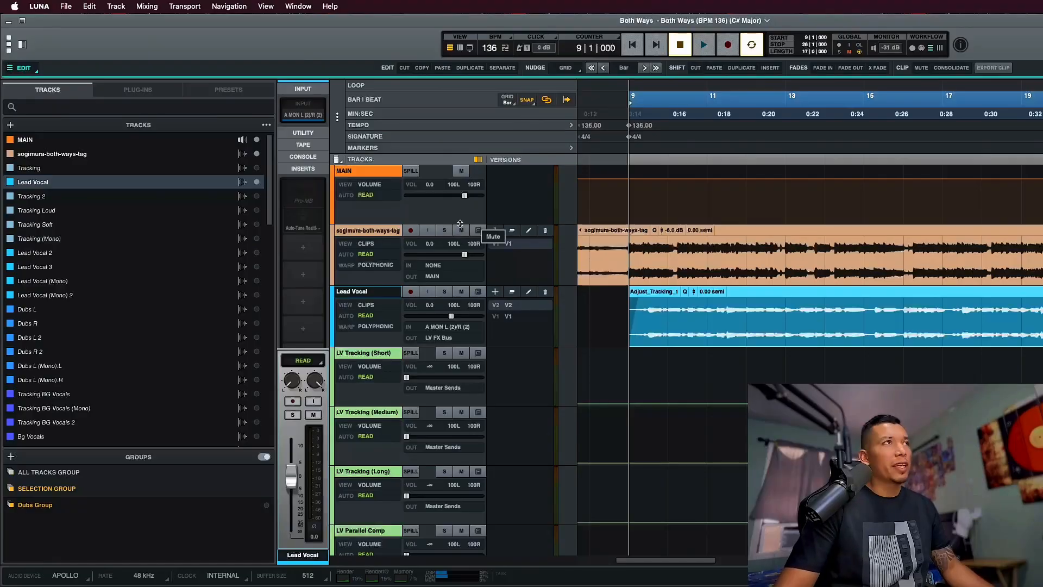
Switch on the Auto-Tune Realtime Advanced insert on the Lead Vocal track in the key of C# and play the vocal back
left_click(305, 219)
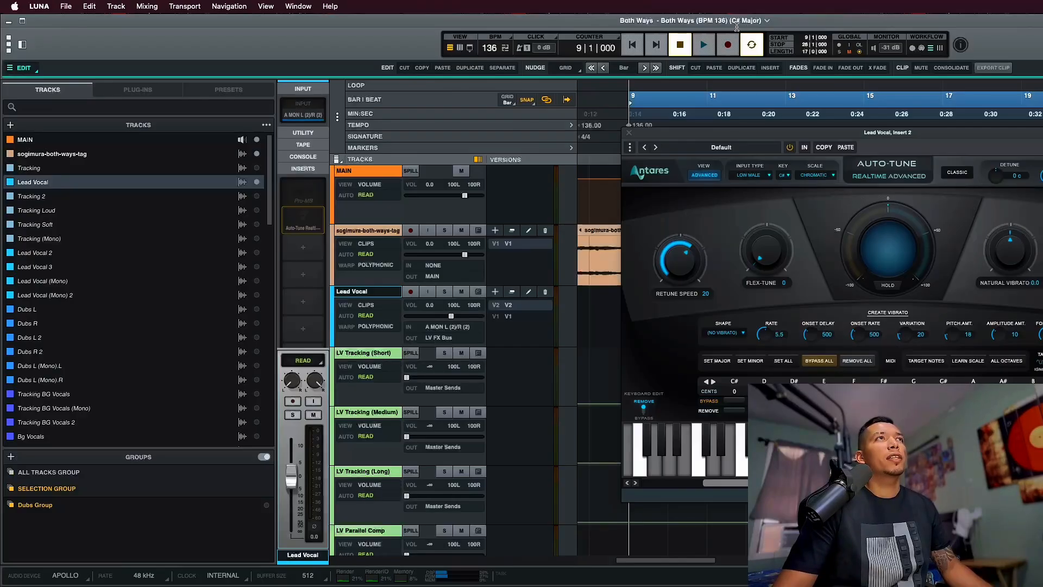
left_click(787, 175)
left_click(788, 194)
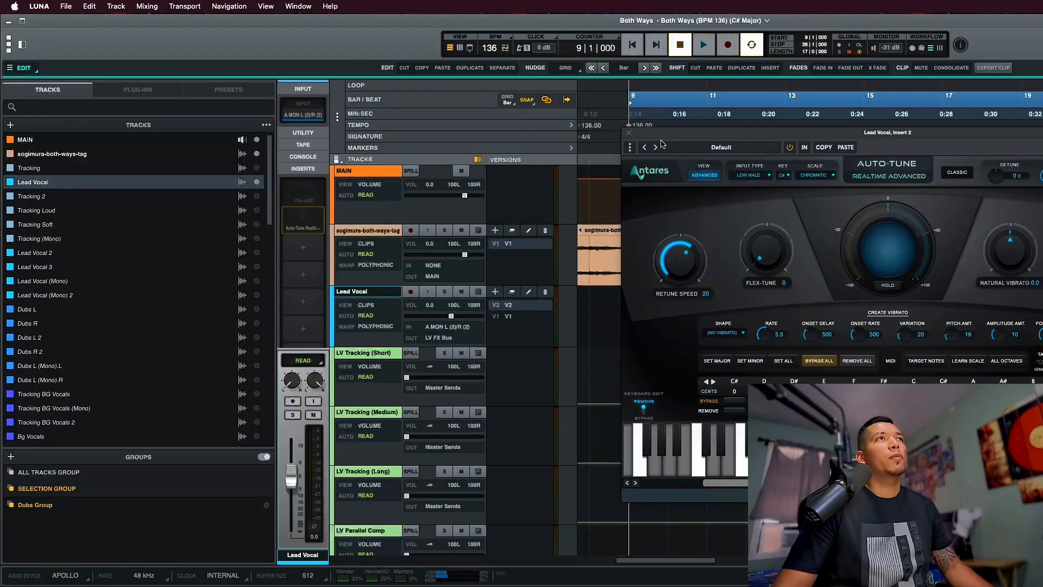
left_click(808, 152)
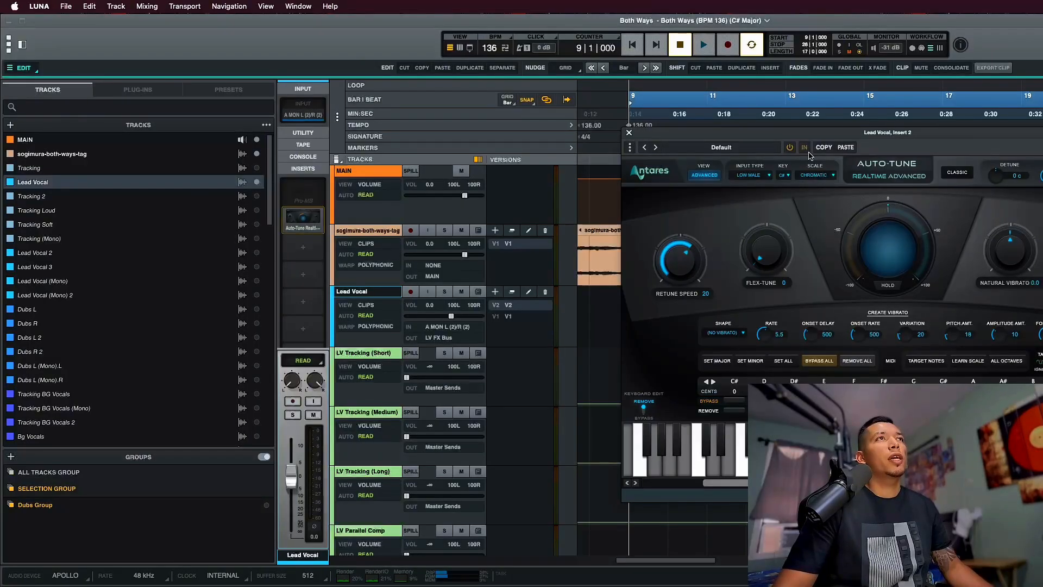
left_click(629, 133)
key("space")
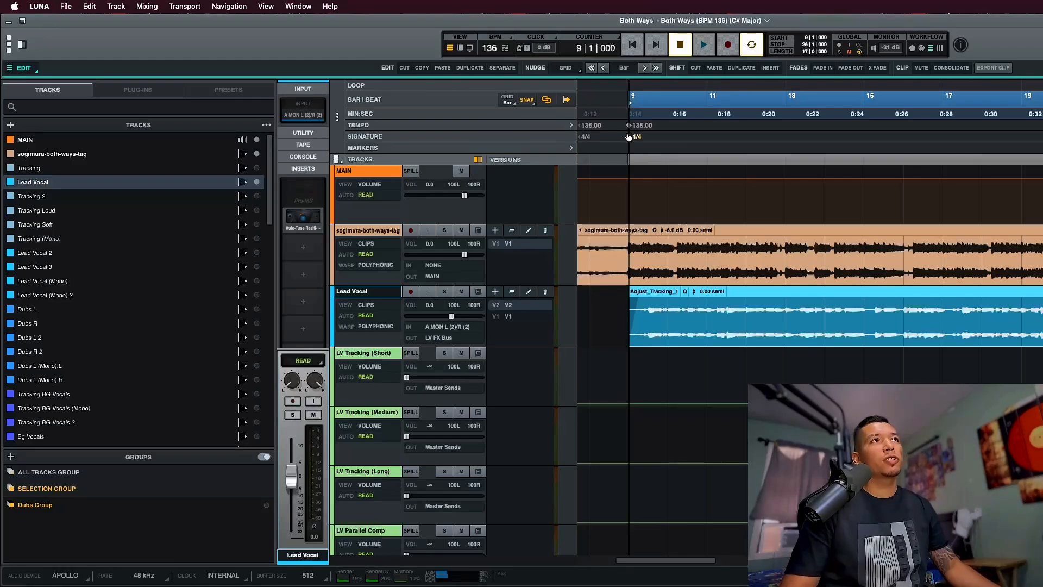
Review the Auto-Tune Realtime Advanced settings on the Lead Vocal track
left_click(308, 217)
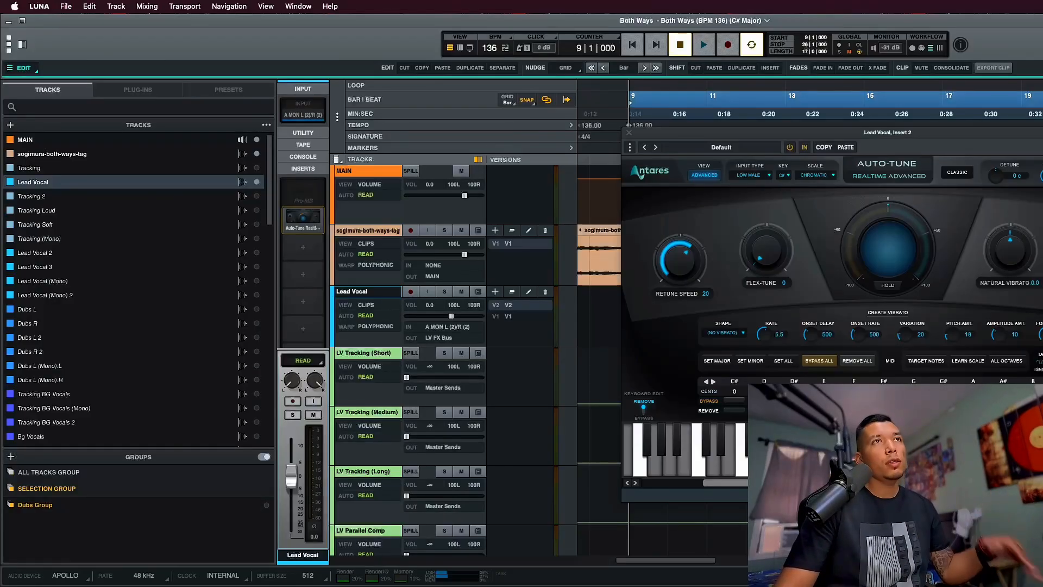
left_click(629, 133)
mouse_move(308, 218)
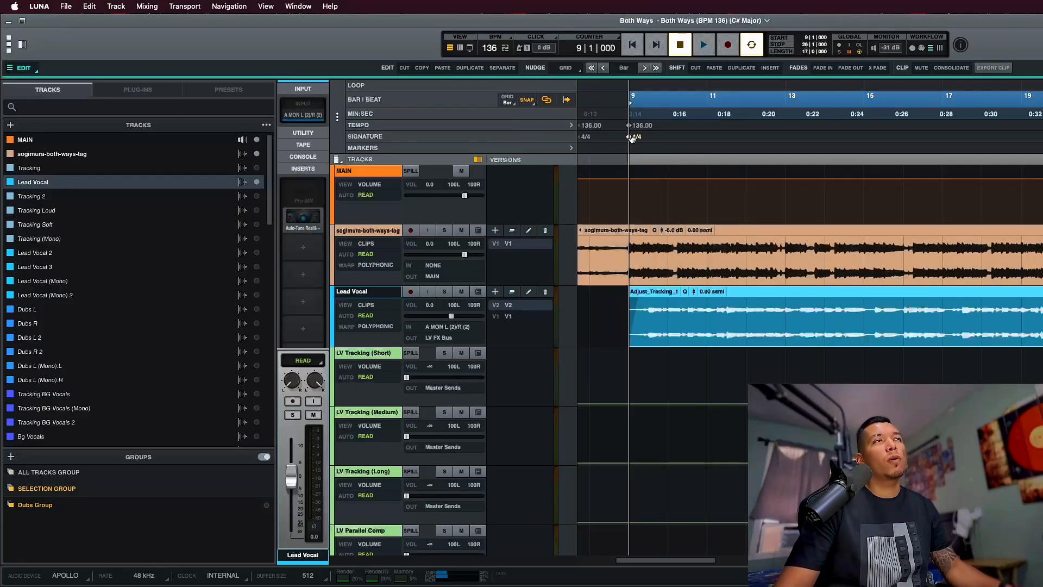
left_click(308, 218)
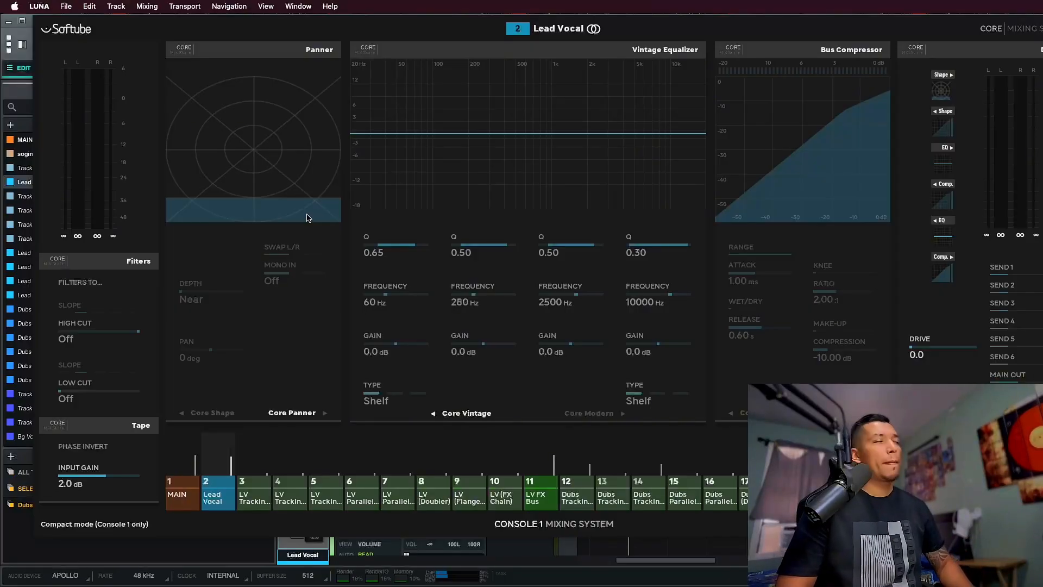
Equalize Lead Vocal in Console 1: low cut 83 Hz, -5.9 dB at 224 Hz, 2.4 dB at 2500 Hz, 4.9 dB at 10000 Hz
key("space")
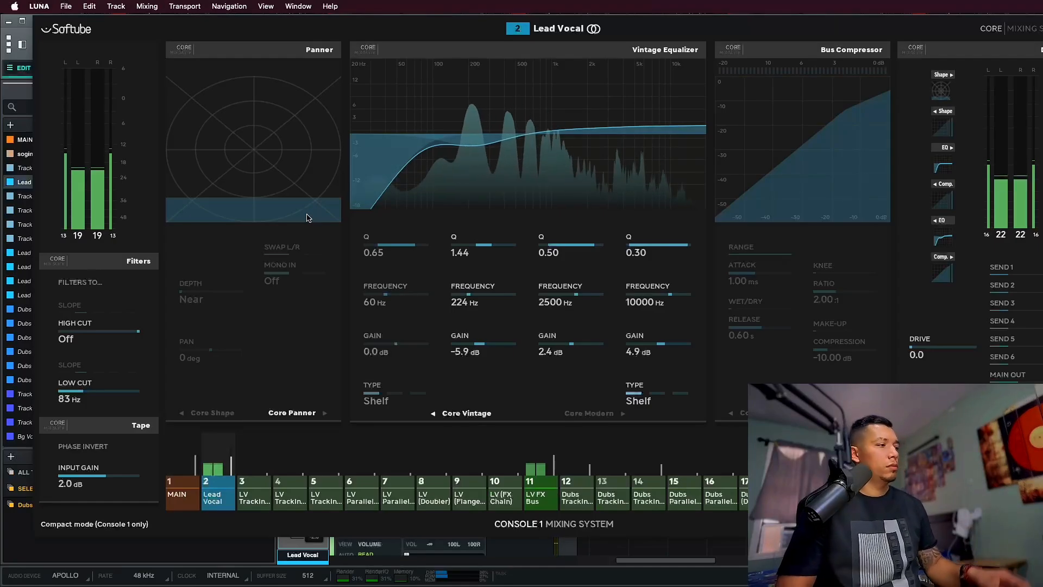
key("space")
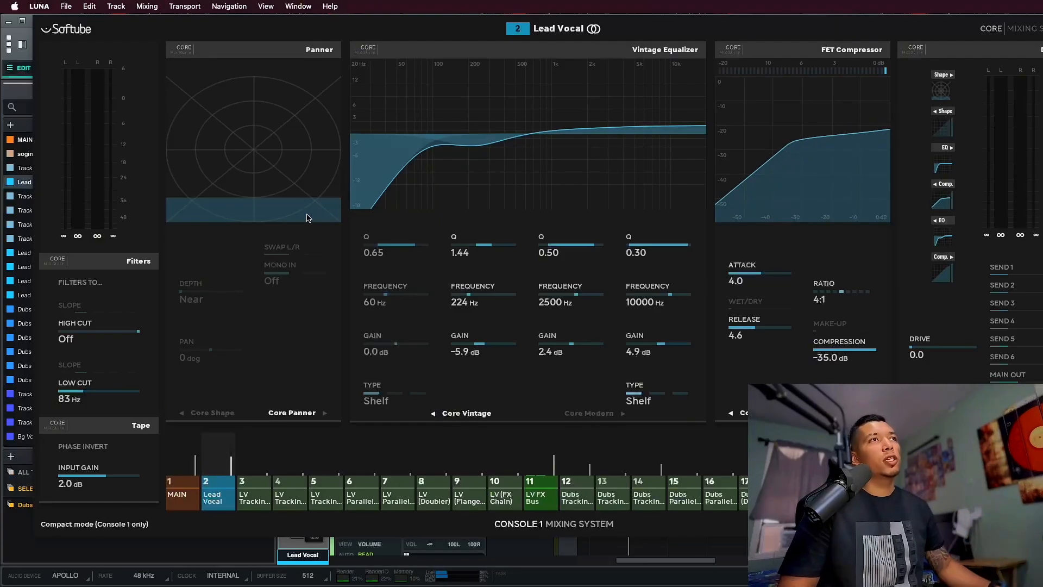
Compress Lead Vocal with the FET Compressor at 4:1, attack 4.0, release 6.0 and compression -15.0 dB, and lower the track volume to -2.0 dB
key("space")
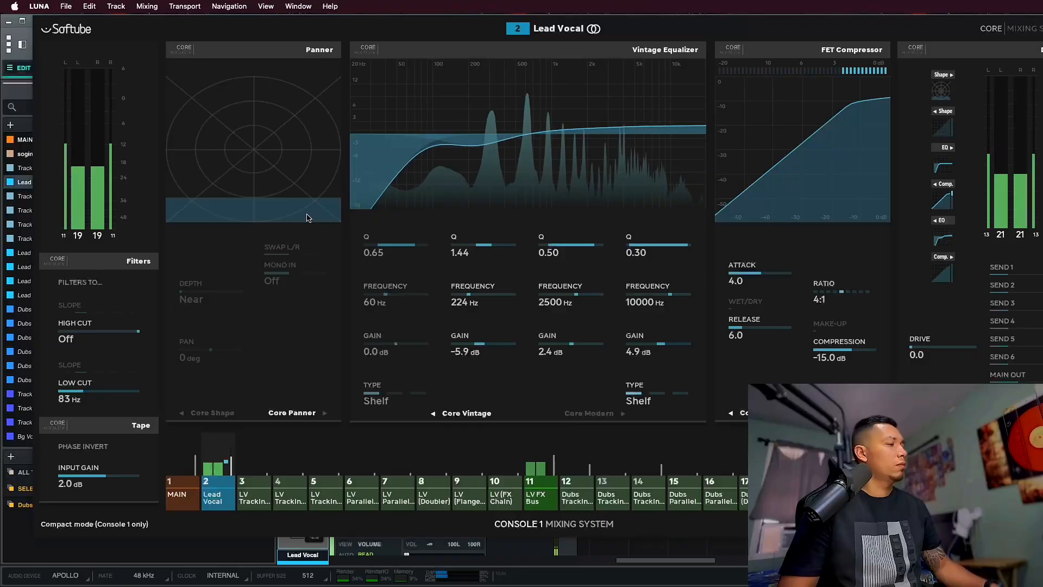
key("shift")
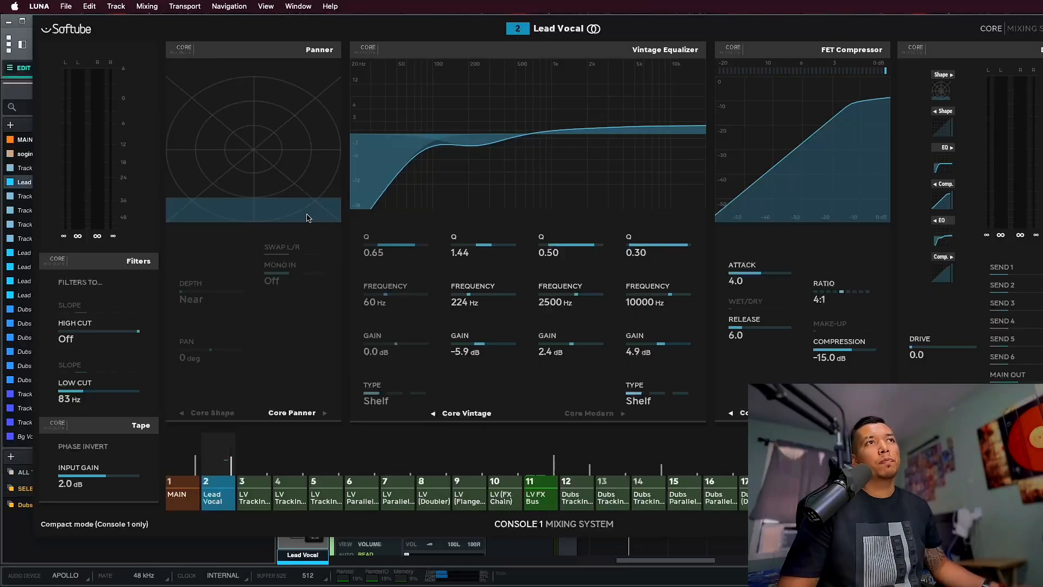
key("Escape")
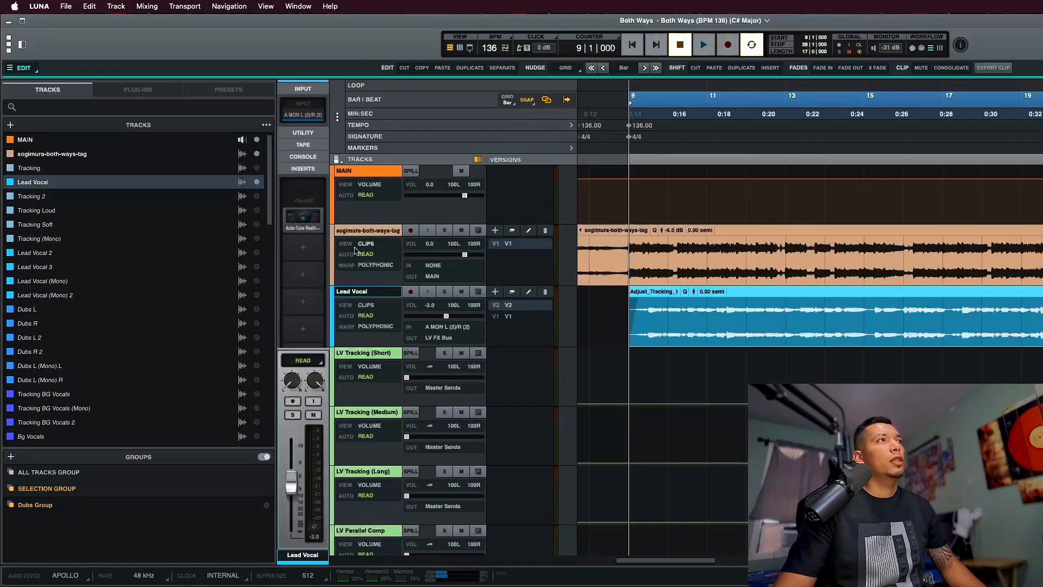
Examine the channel strip, Precision Delay and RealVerb Pro inserts on the LV Tracking (Short) bus
left_click(384, 353)
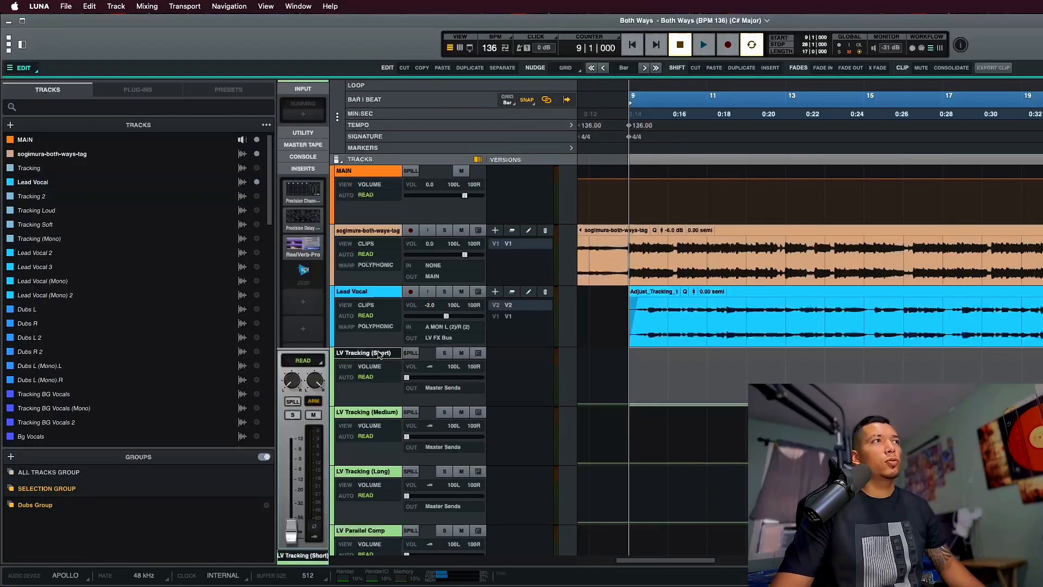
left_click(301, 191)
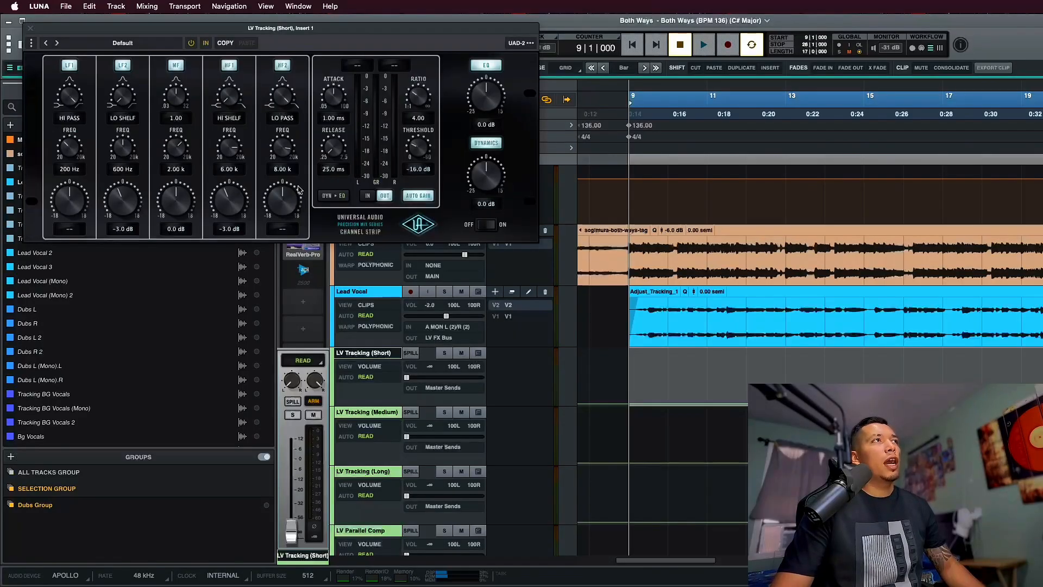
left_click(31, 32)
left_click(303, 195)
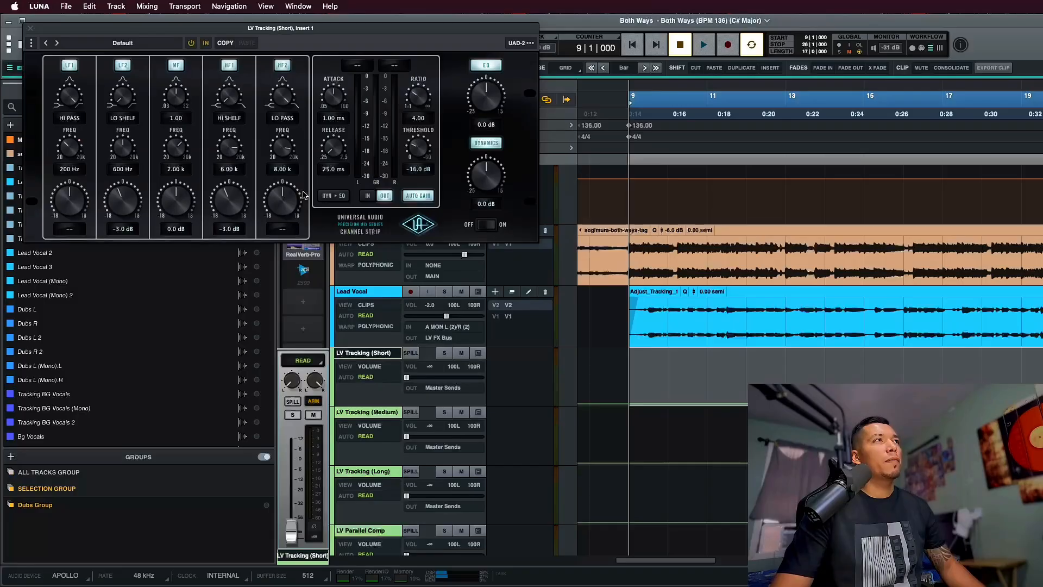
left_click(30, 32)
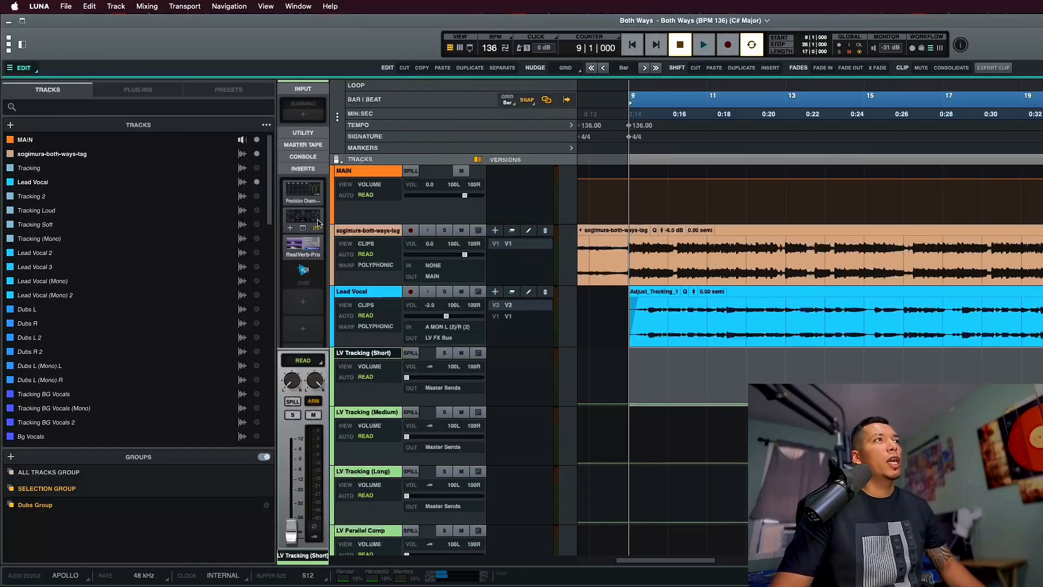
left_click(316, 223)
left_click(61, 60)
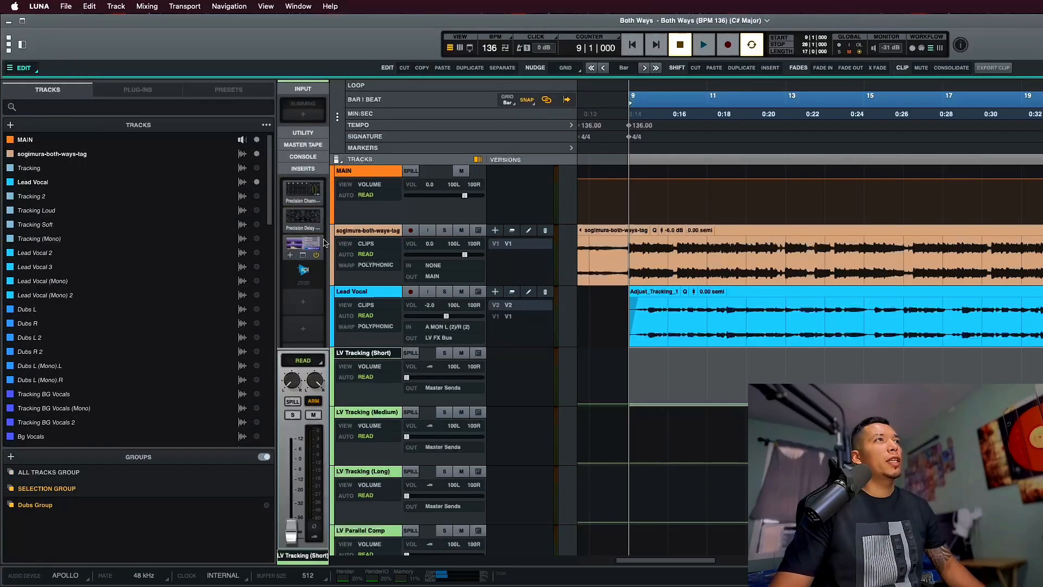
left_click(308, 239)
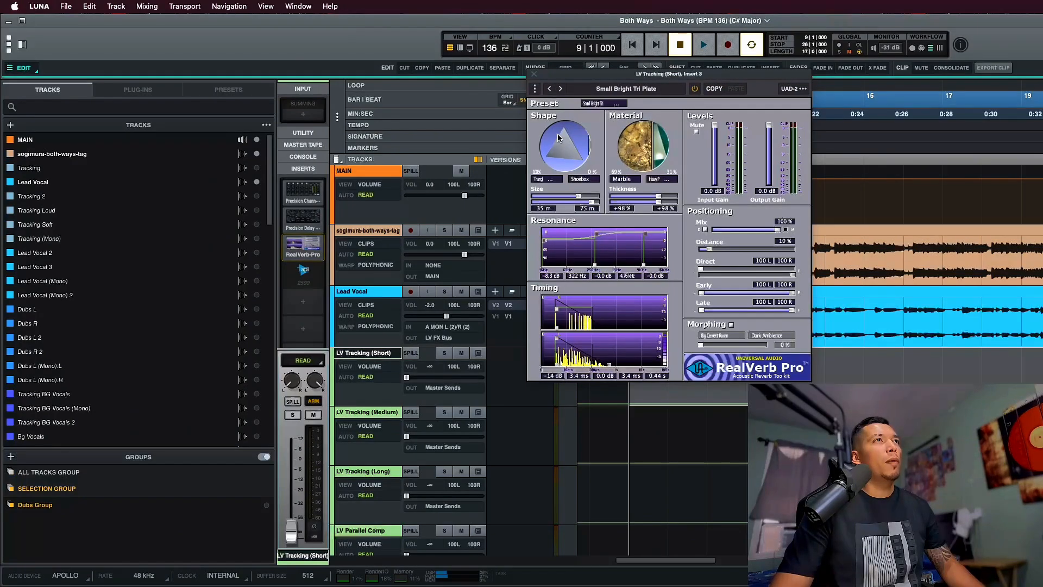
left_click(533, 89)
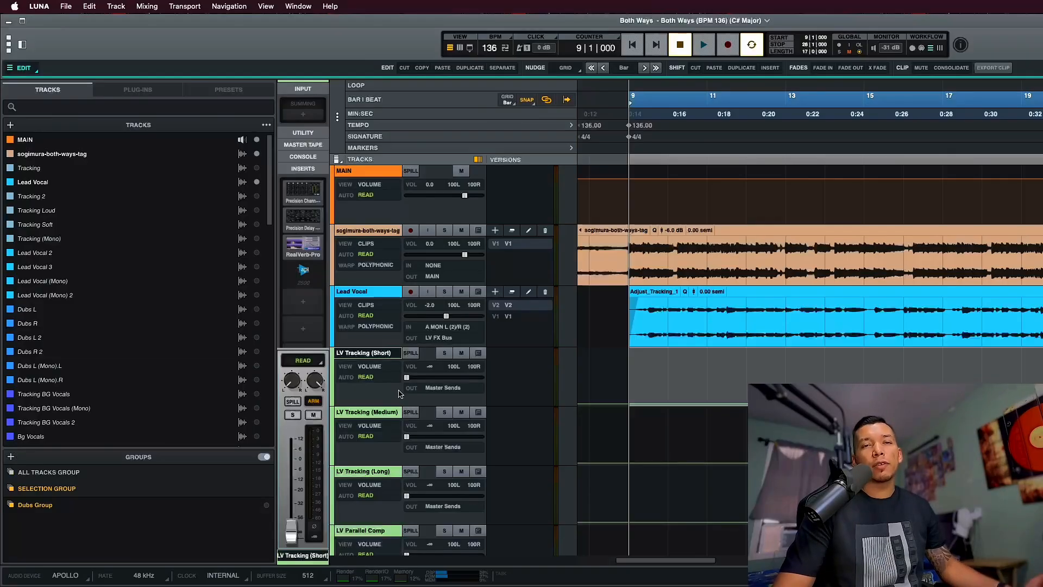
Add the Waves H-Delay (s) (AU) plug-in to insert 3 of the Lead Vocal track
left_click(384, 297)
left_click(303, 248)
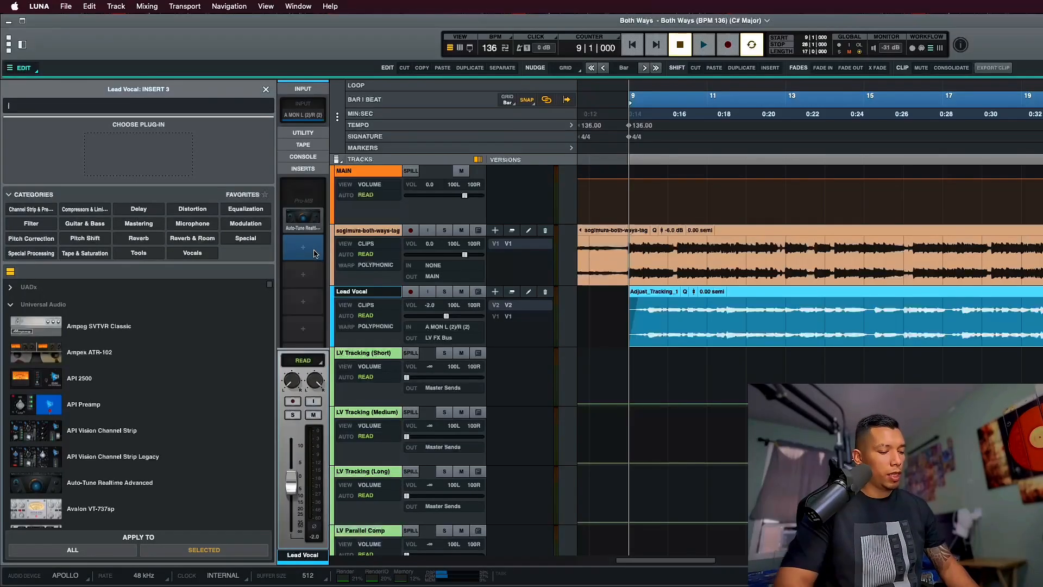
type("h-dr")
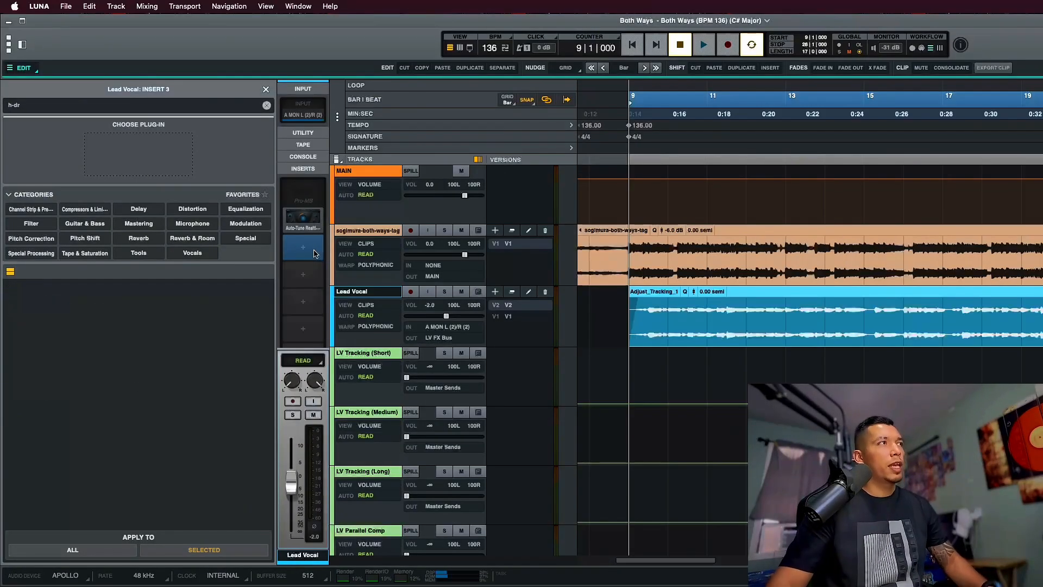
key("BackSpace")
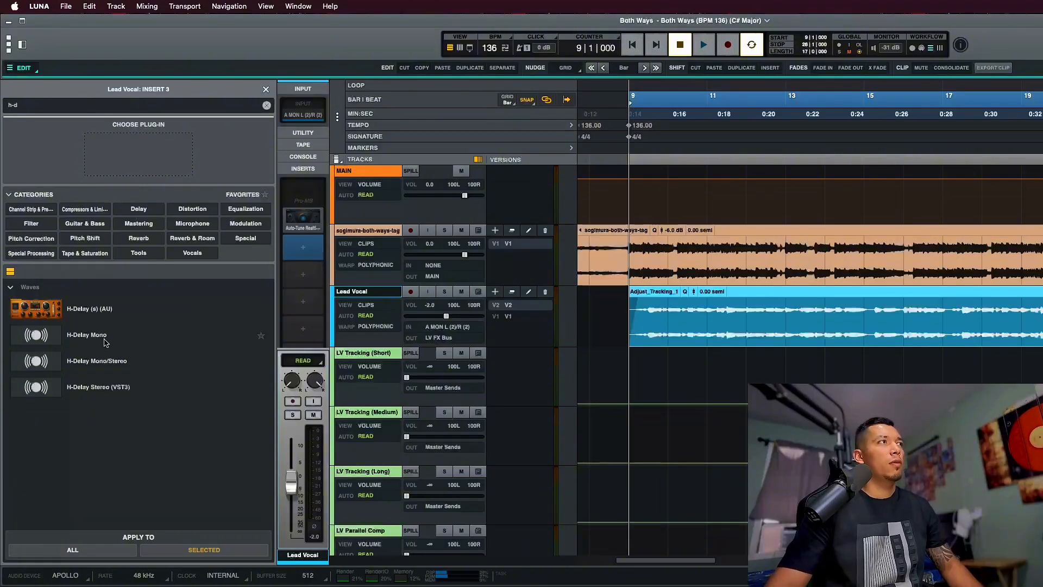
double_click(106, 314)
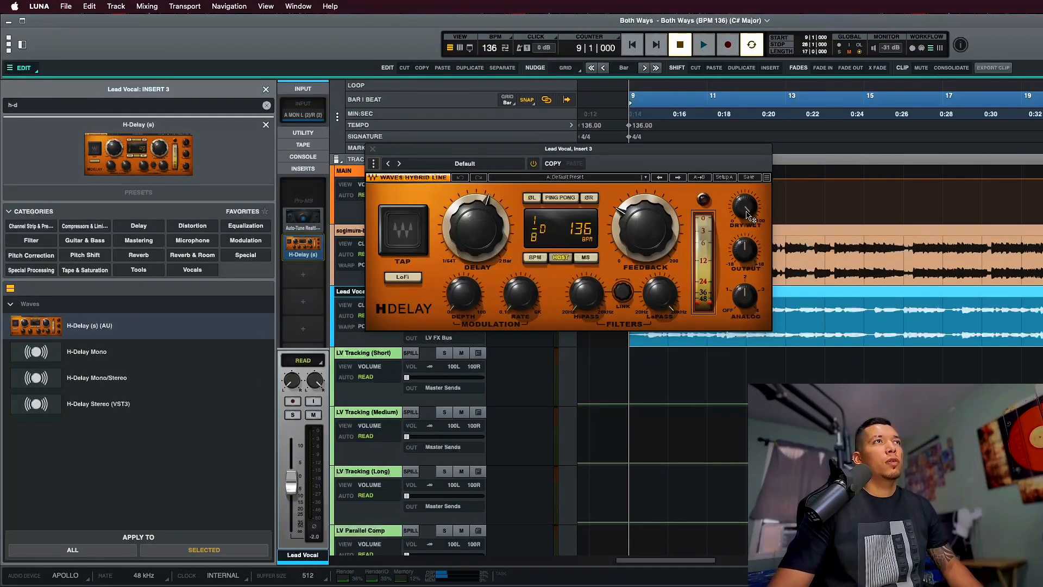
Set H-Delay's dry/wet mix to 20, with LoFi enabled and a straight 1/8 delay time
type("20")
key("Return")
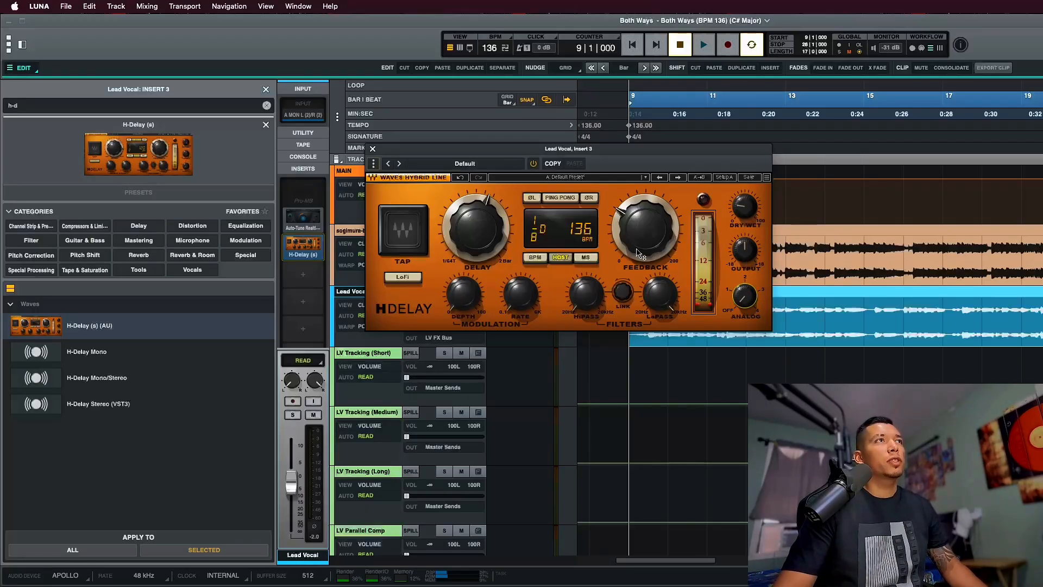
left_click(413, 278)
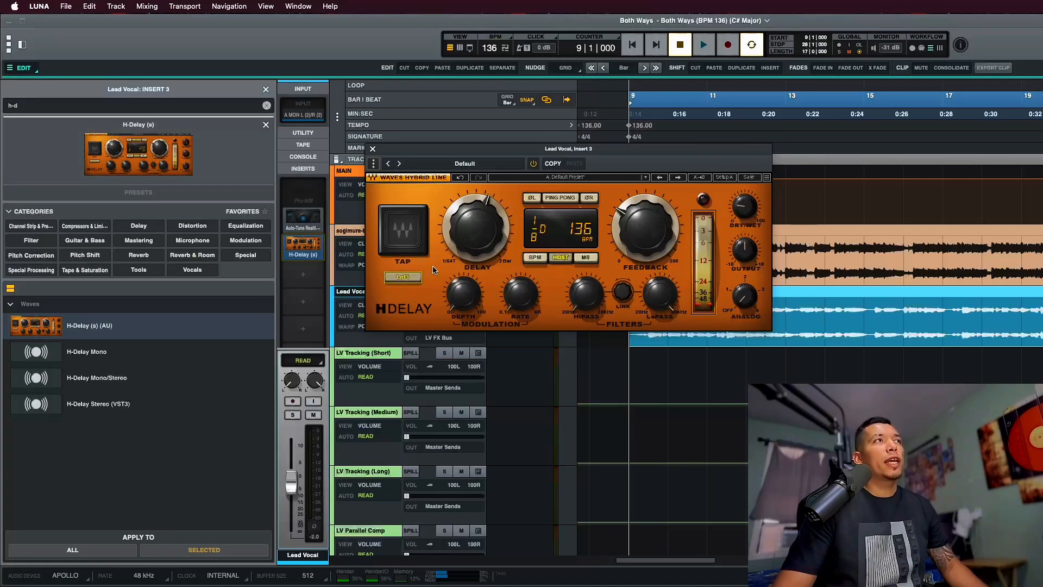
left_click_drag(473, 232, 472, 248)
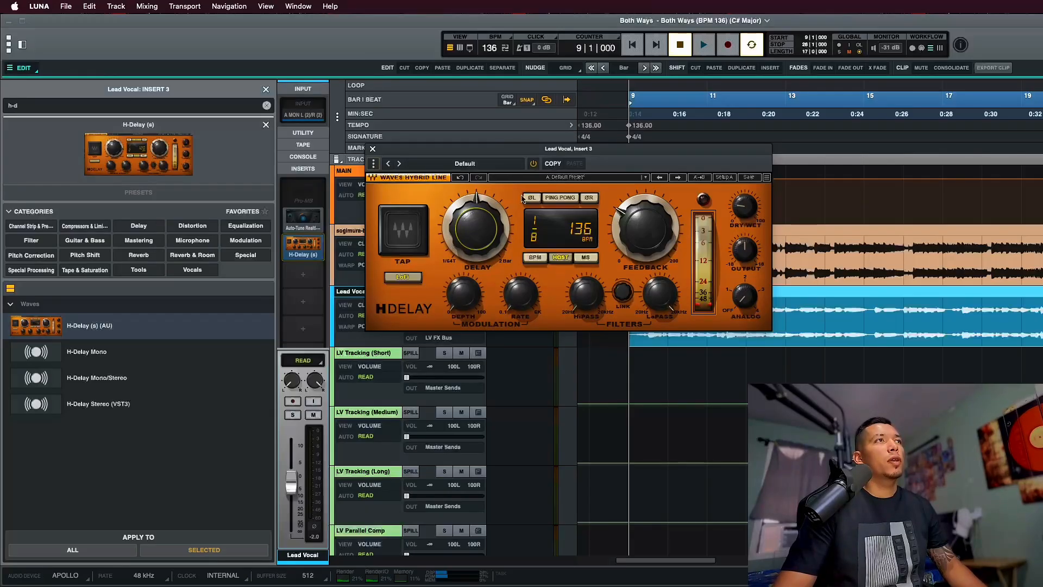
Set H-Delay's high-pass filter to 600 Hz and low-pass filter to 4000 Hz, and turn the feedback down to minimum
double_click(590, 294)
type("600")
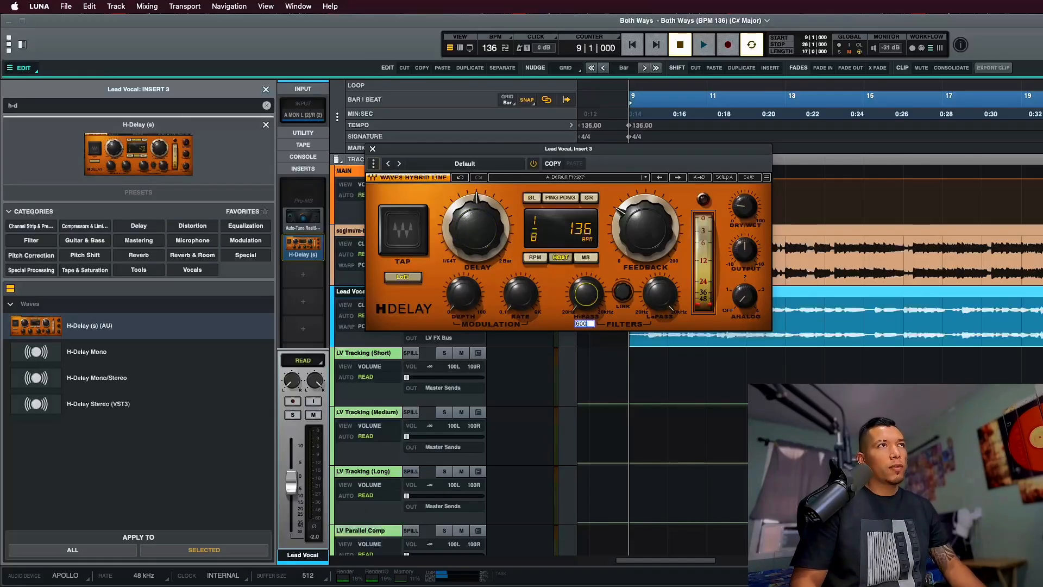
key("Return")
double_click(650, 297)
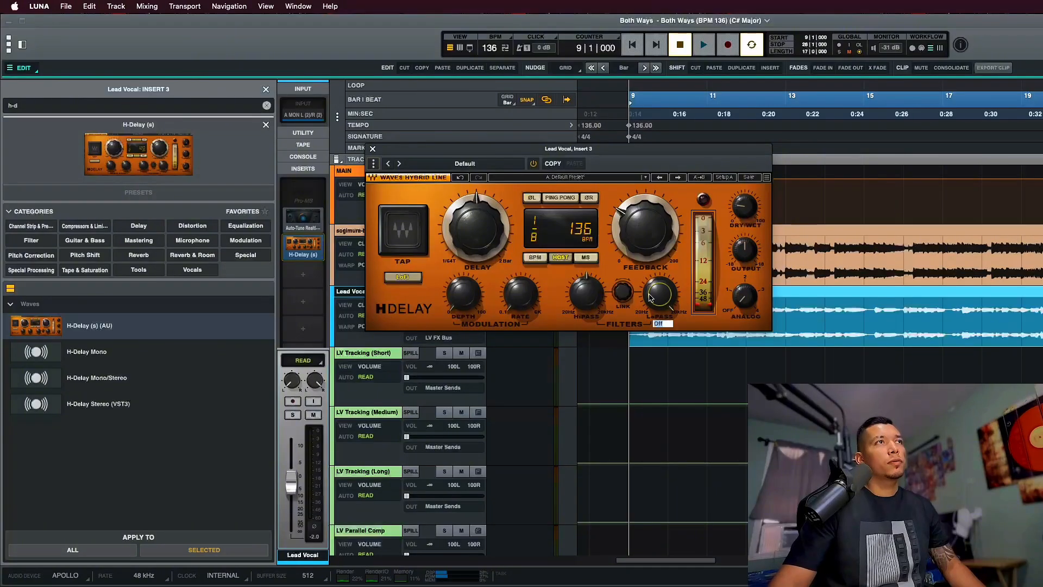
type("4000")
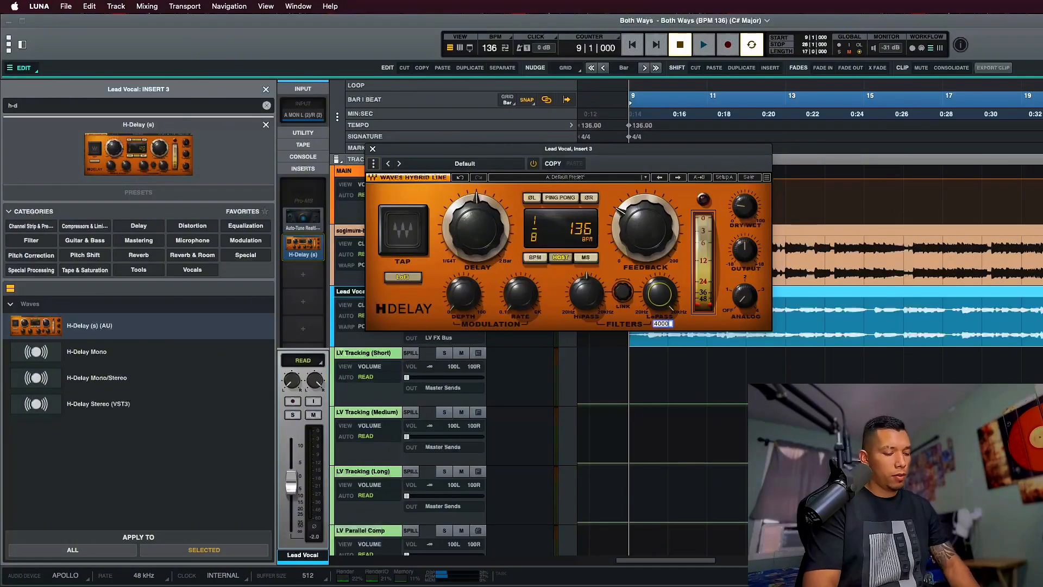
left_click_drag(641, 239, 640, 272)
Set H-Delay's dry/wet mix to 15 while auditioning the vocal, and close the plug-in
key("space")
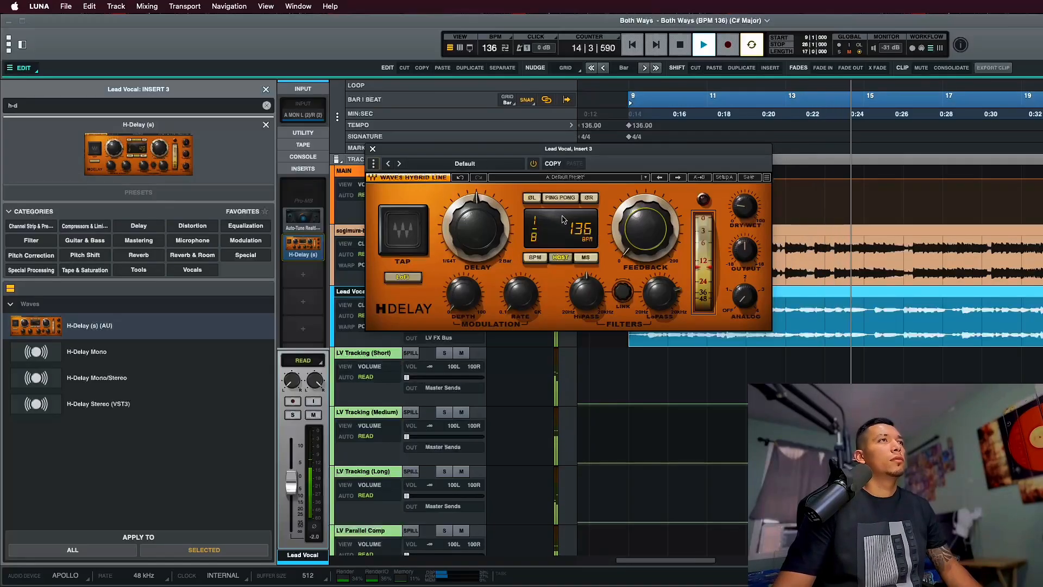
mouse_move(742, 211)
type("15")
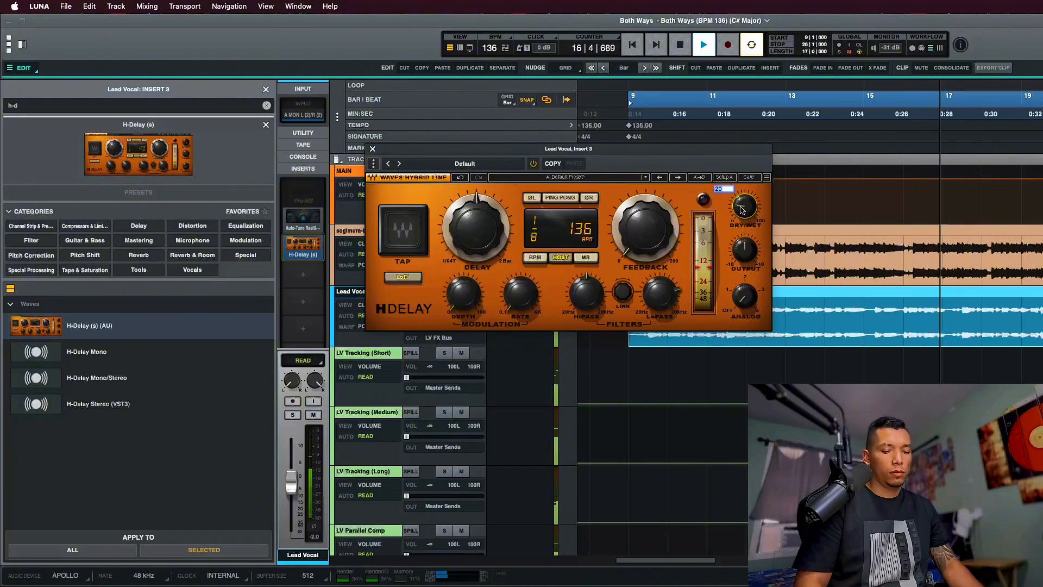
key("Return")
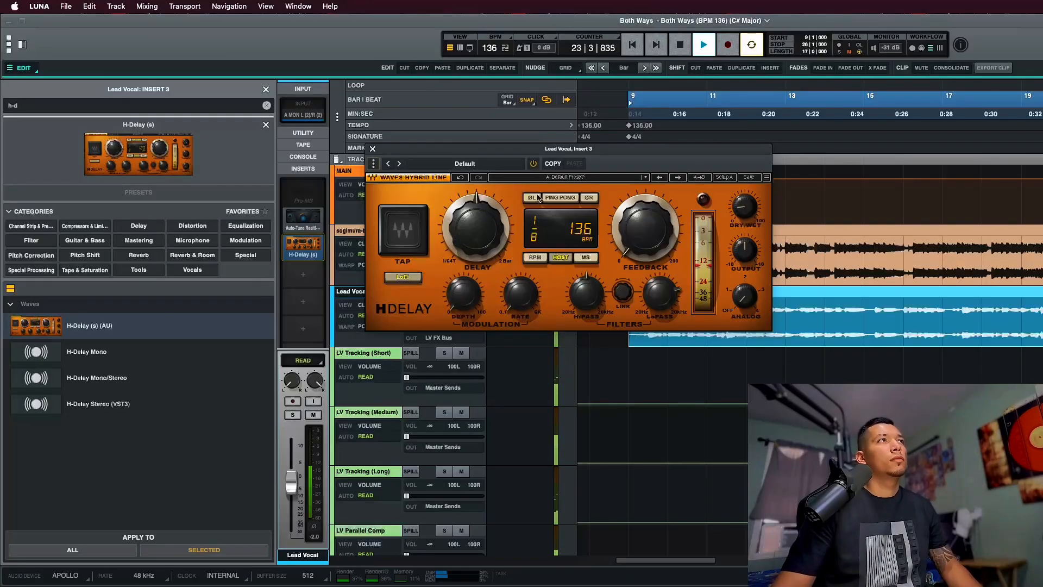
left_click(373, 150)
key("space")
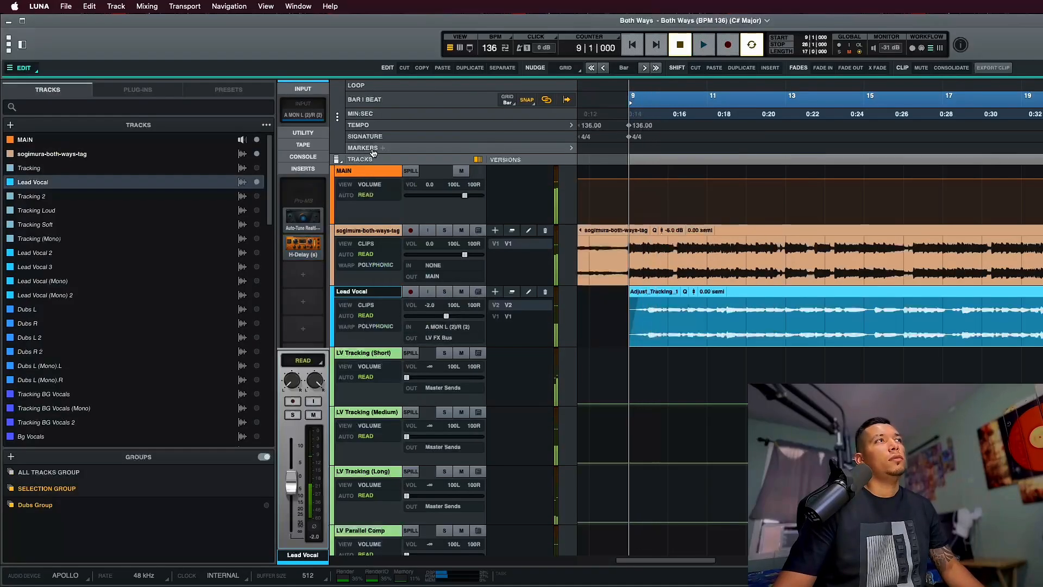
Reopen H-Delay on the Lead Vocal track and play back the vocal with the slap delay
left_click(309, 248)
key("space")
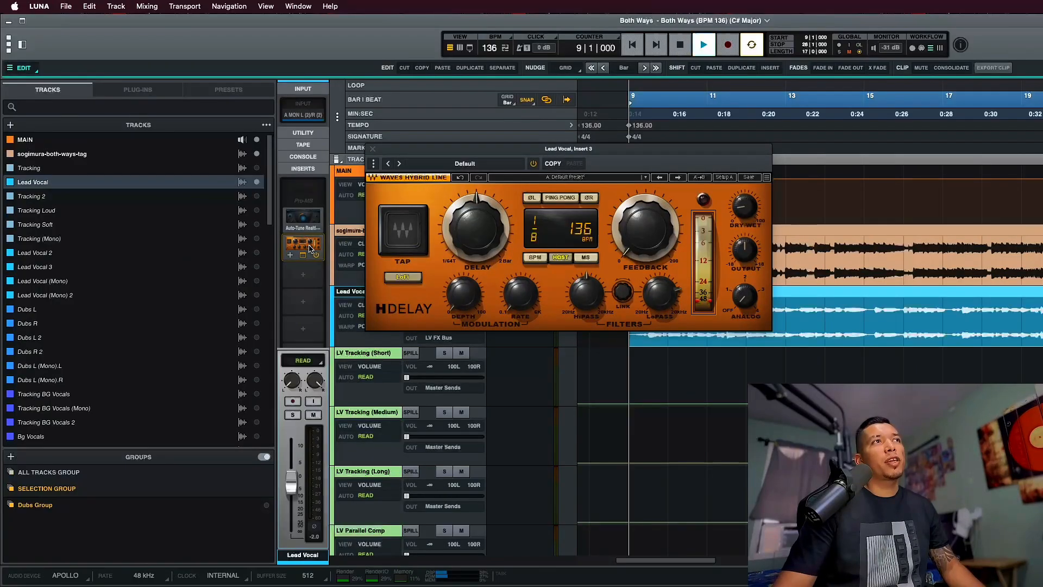
key("space")
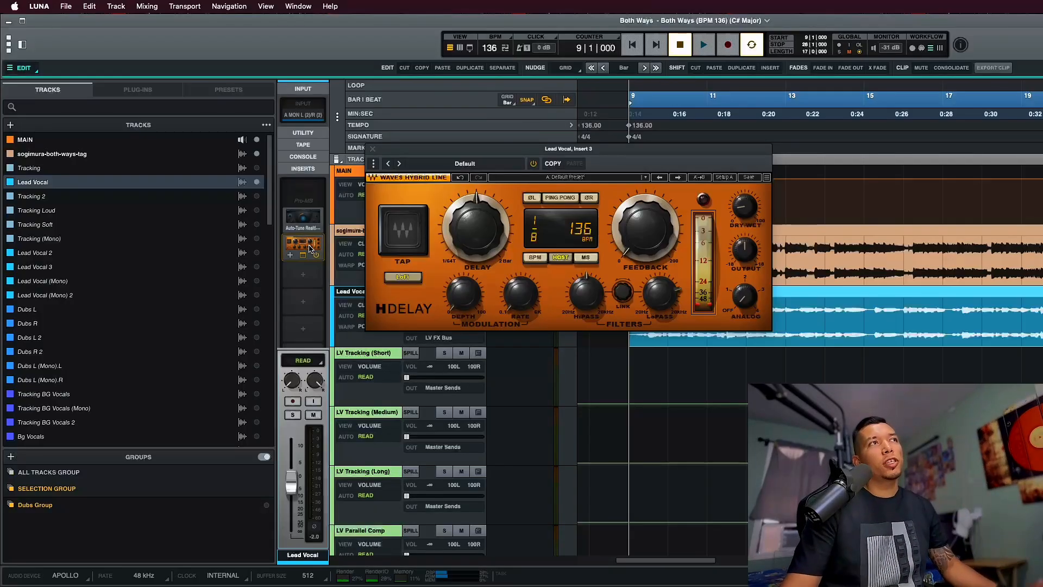
Check H-Delay's high-pass and low-pass filter settings on the Lead Vocal track, and close the plug-in
left_click(584, 291)
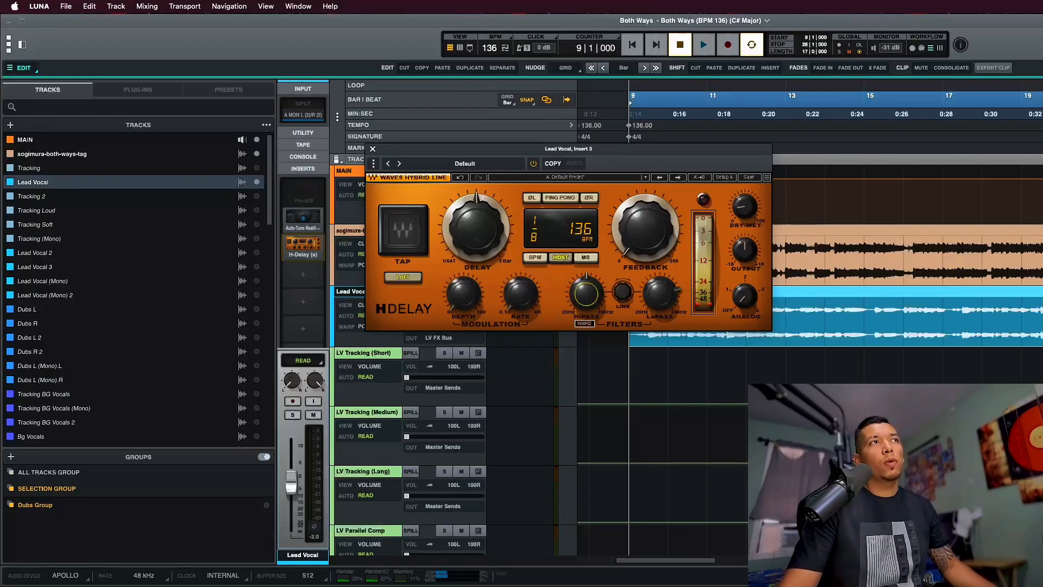
left_click(658, 294)
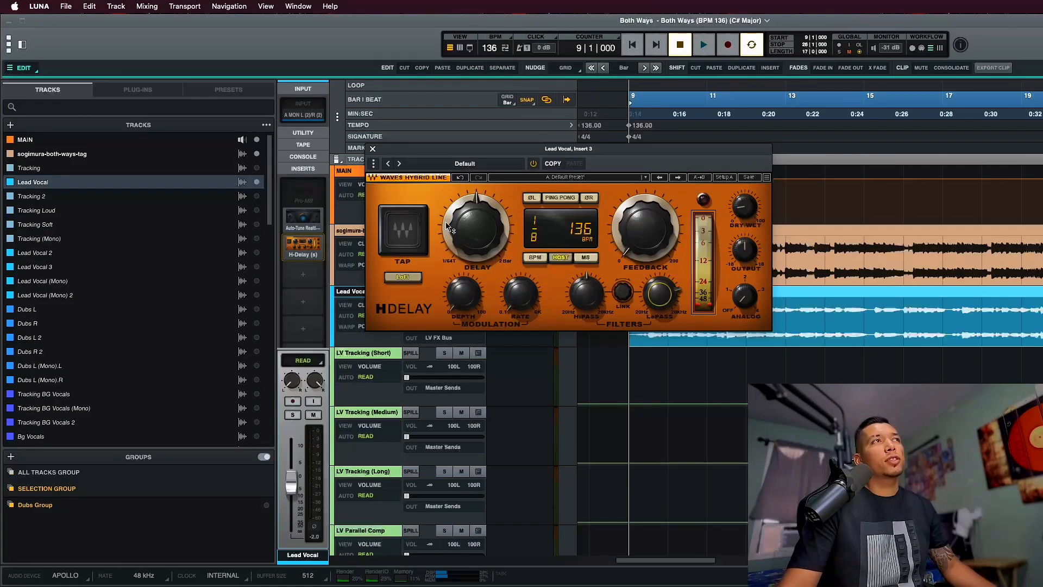
left_click(373, 149)
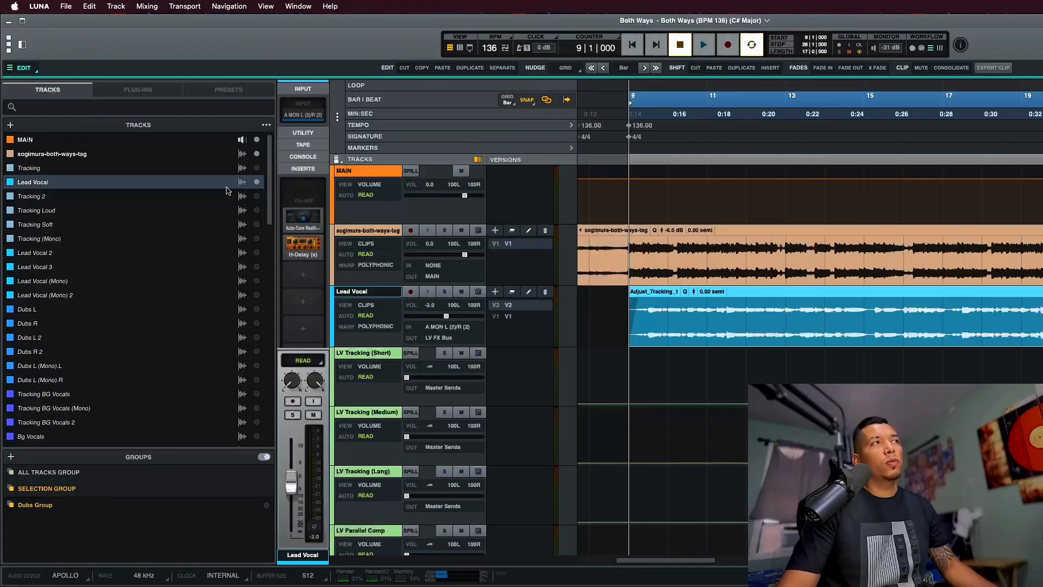
left_click(297, 251)
left_click(300, 250)
left_click(301, 249)
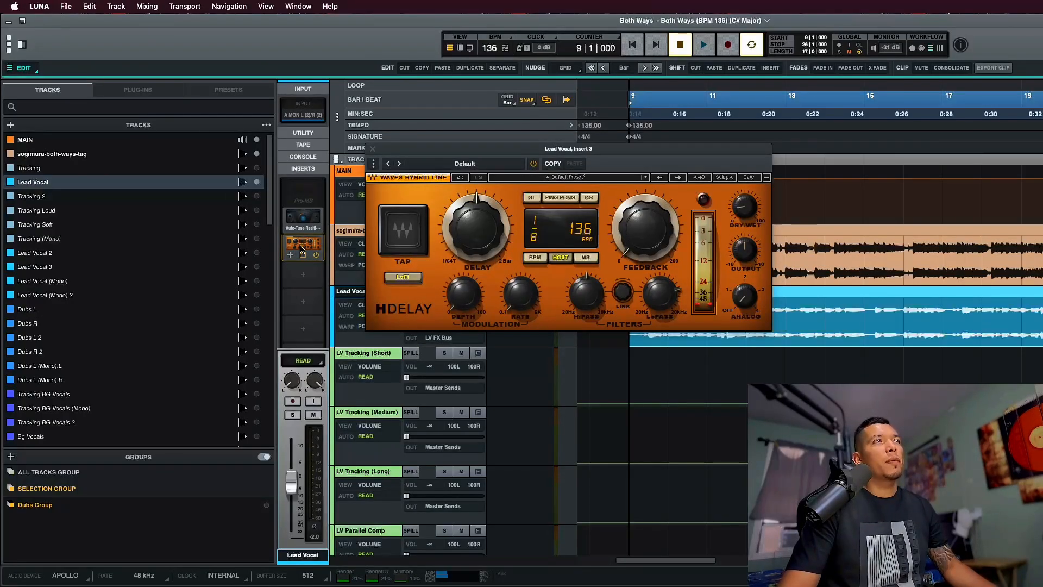
left_click(301, 250)
Insert the Soundtoys Little Plate (AU) reverb in the Lead Vocal track's fourth insert slot
left_click(313, 280)
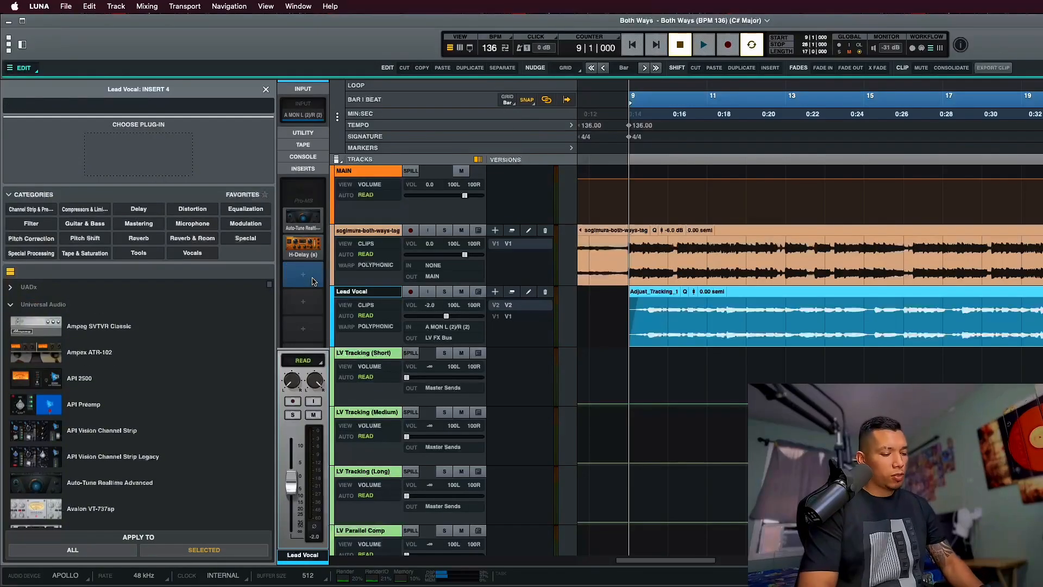
type("little")
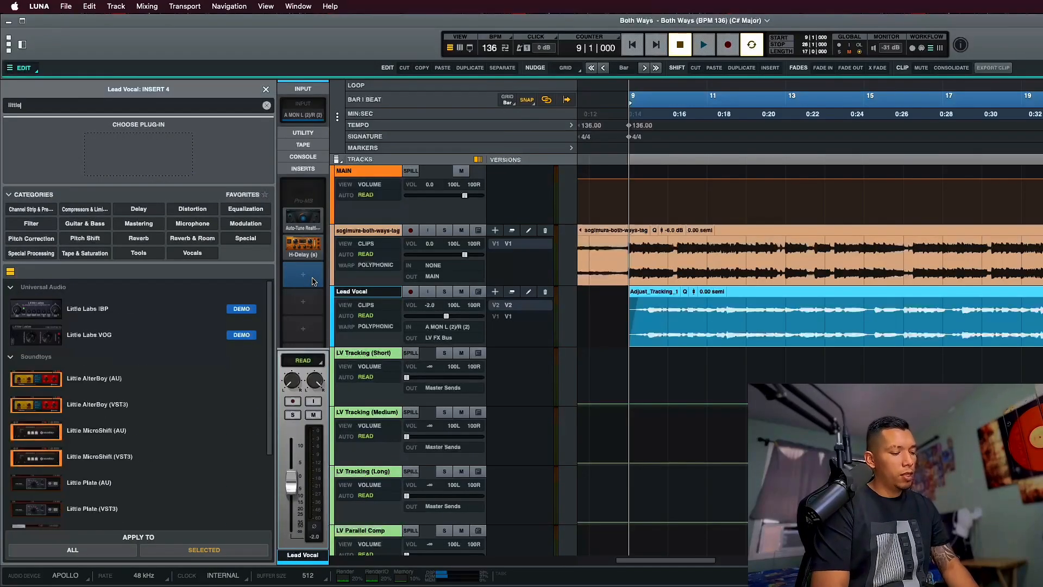
type(" plate")
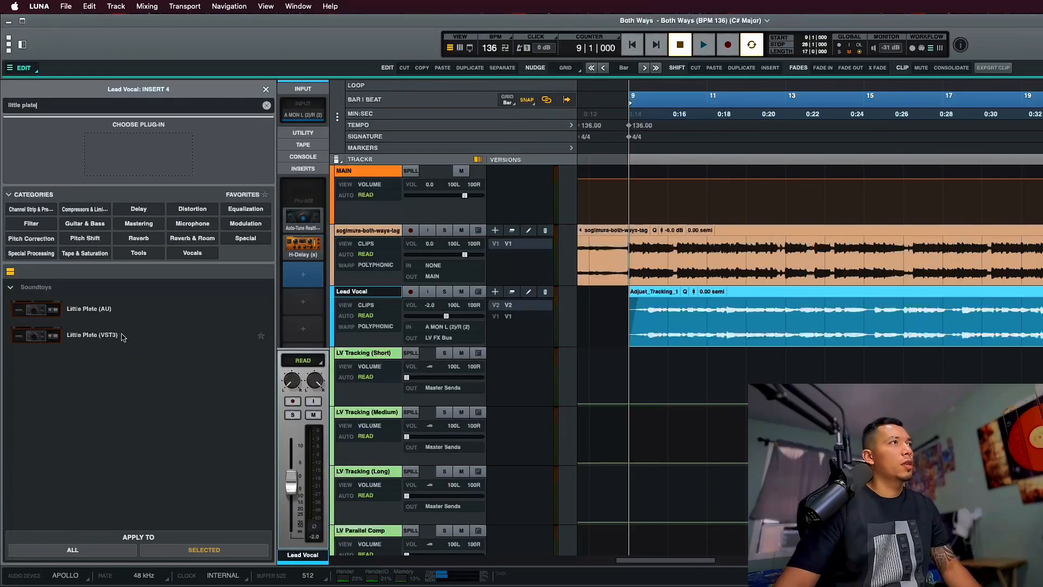
double_click(120, 313)
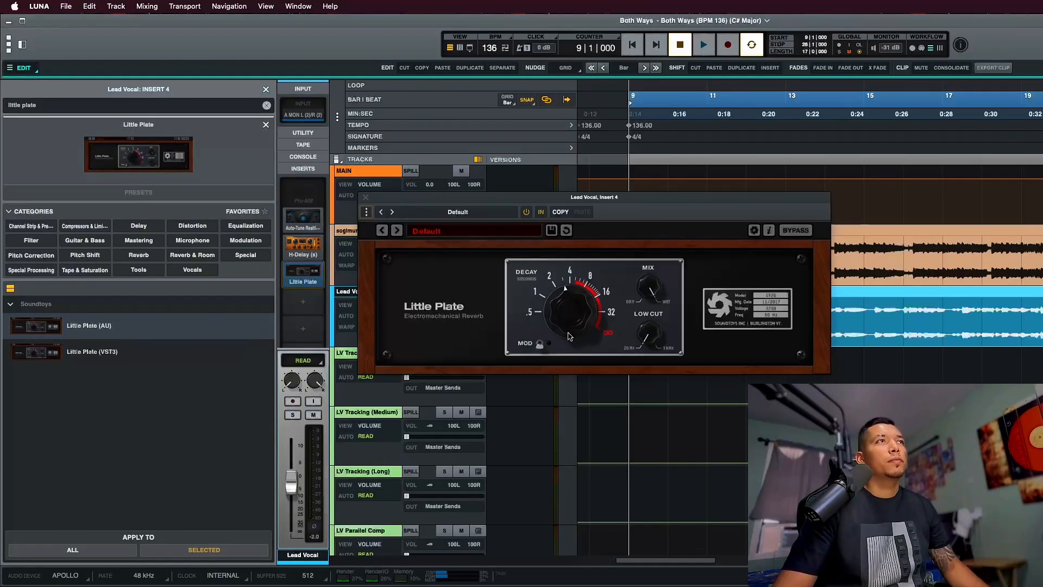
Set Little Plate's decay to 0.51 seconds, mix to 30% and low cut to 207 Hz
left_click(645, 320)
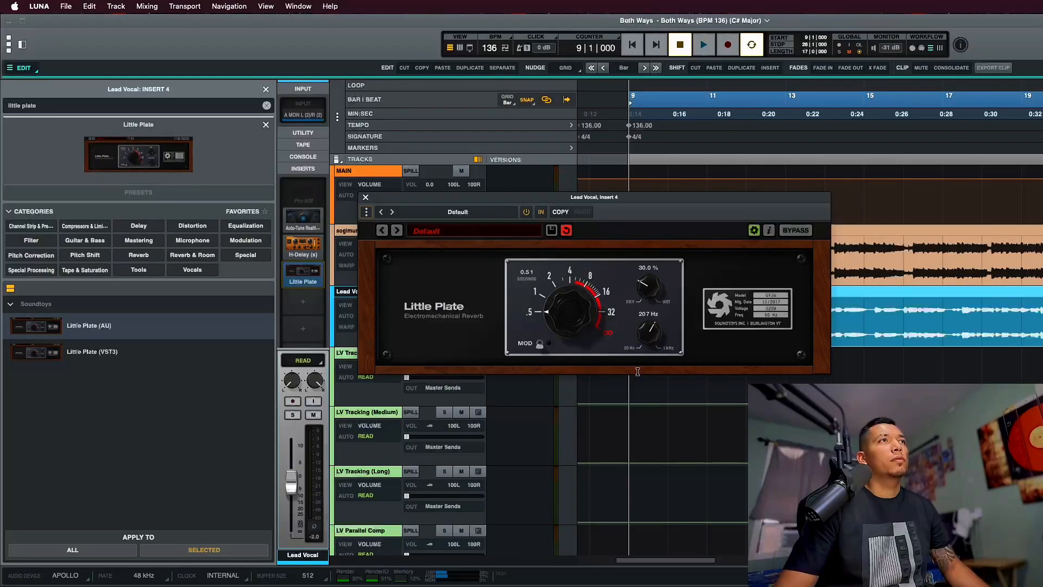
left_click(366, 197)
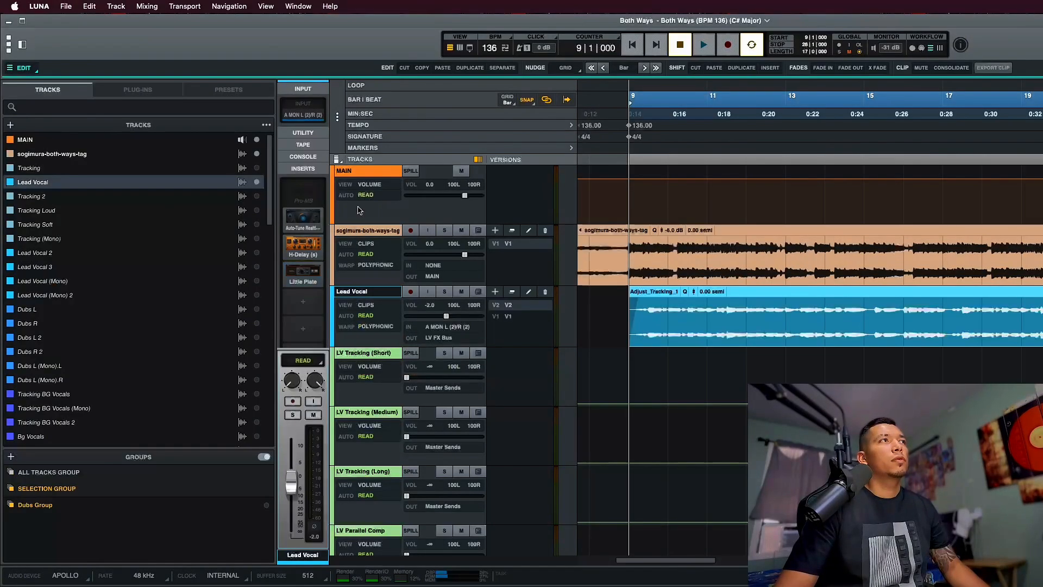
left_click(302, 274)
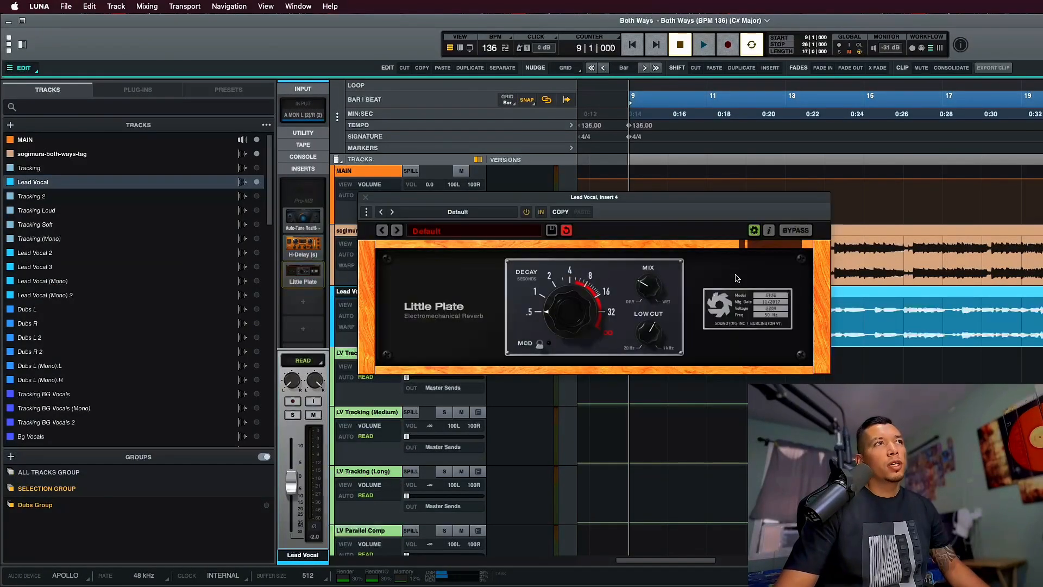
left_click(649, 271)
left_click(649, 320)
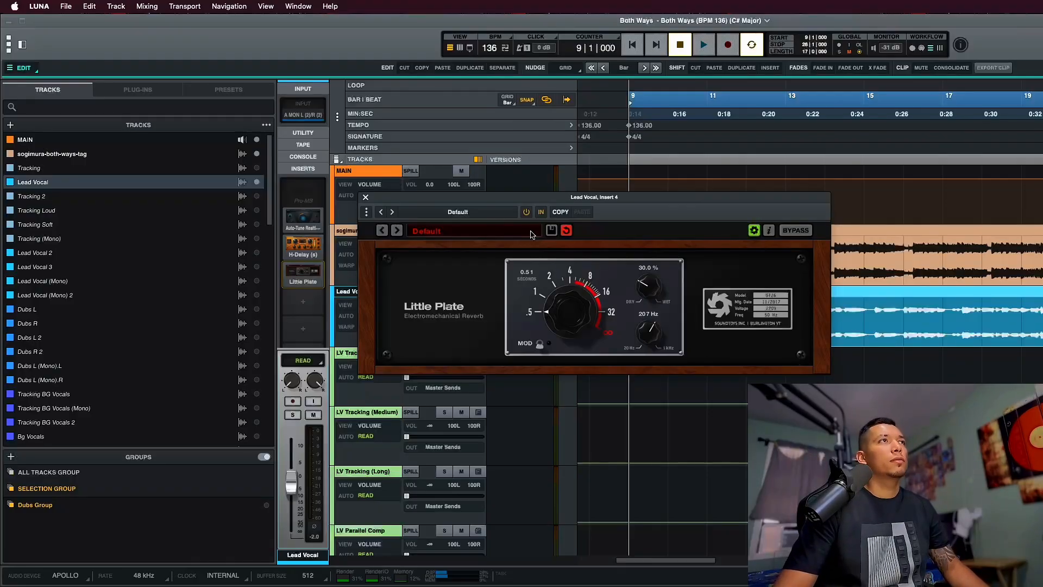
Play back the vocal and adjust Little Plate to a 20% mix, 203 Hz low cut and 3.01-second decay
key("space")
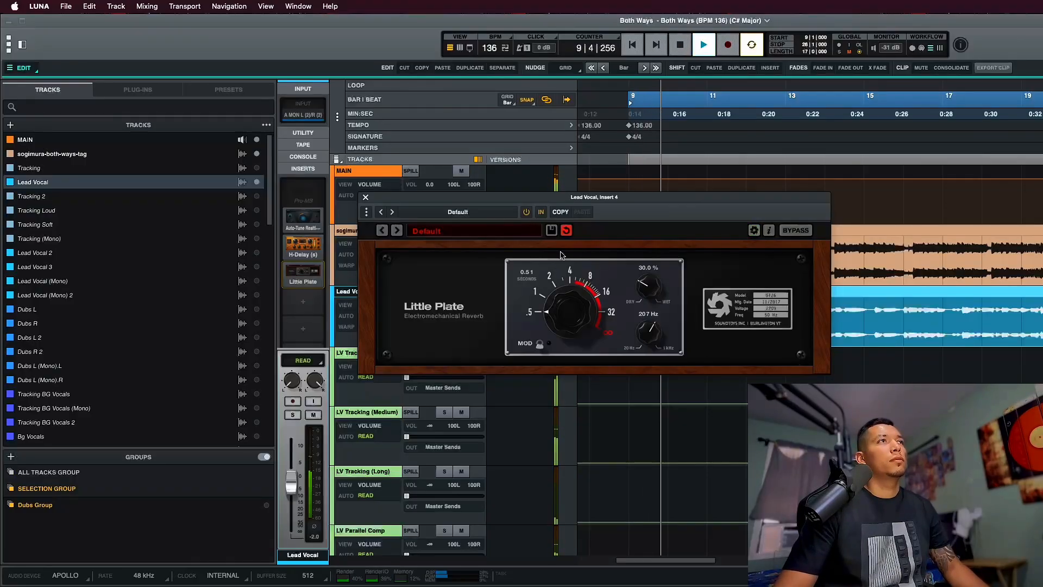
left_click_drag(643, 329, 653, 310)
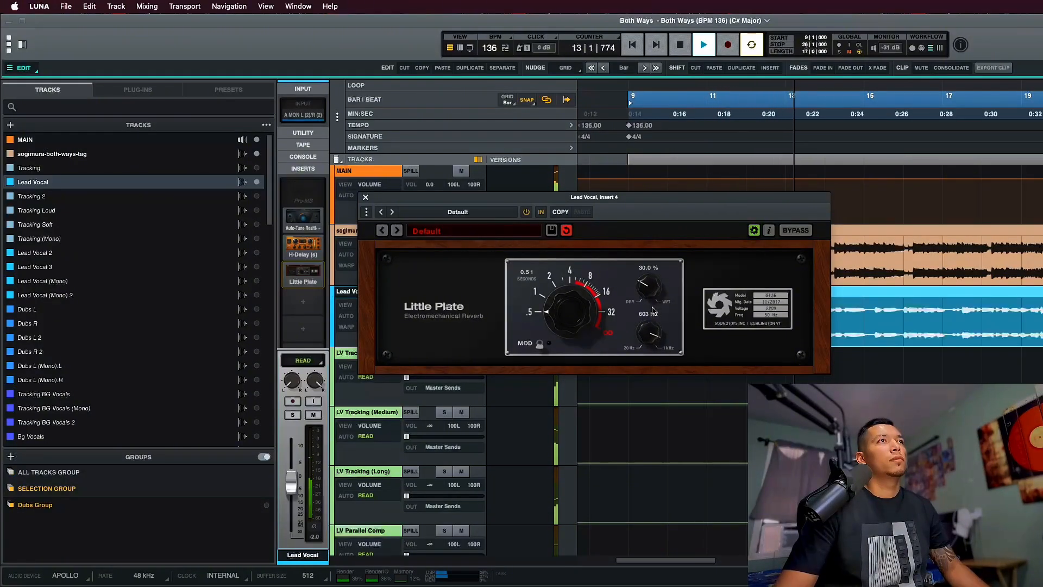
mouse_move(583, 309)
left_mouse_down()
mouse_move(591, 289)
mouse_move(576, 321)
left_mouse_up()
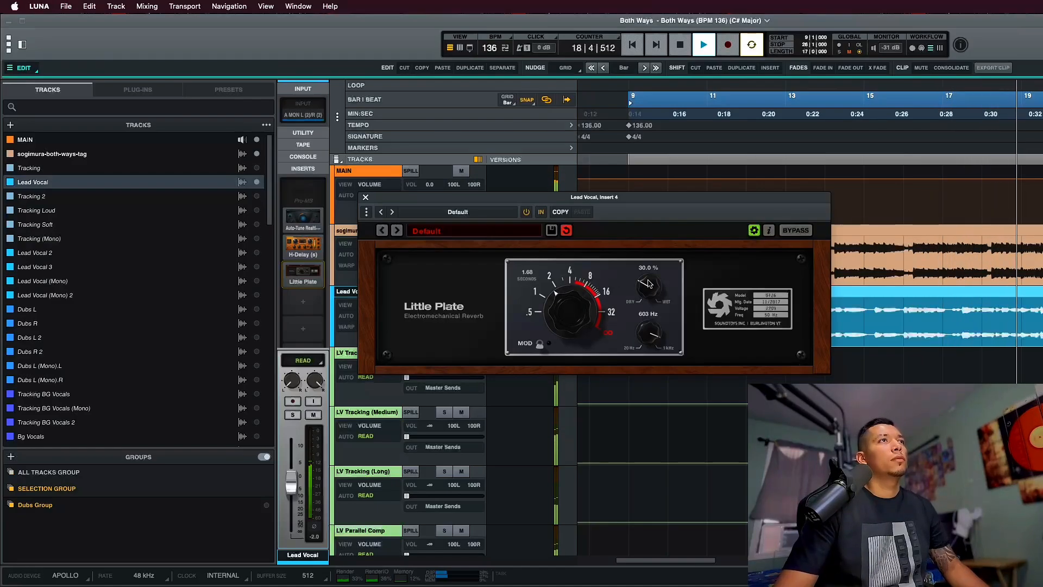
left_click_drag(648, 283, 642, 292)
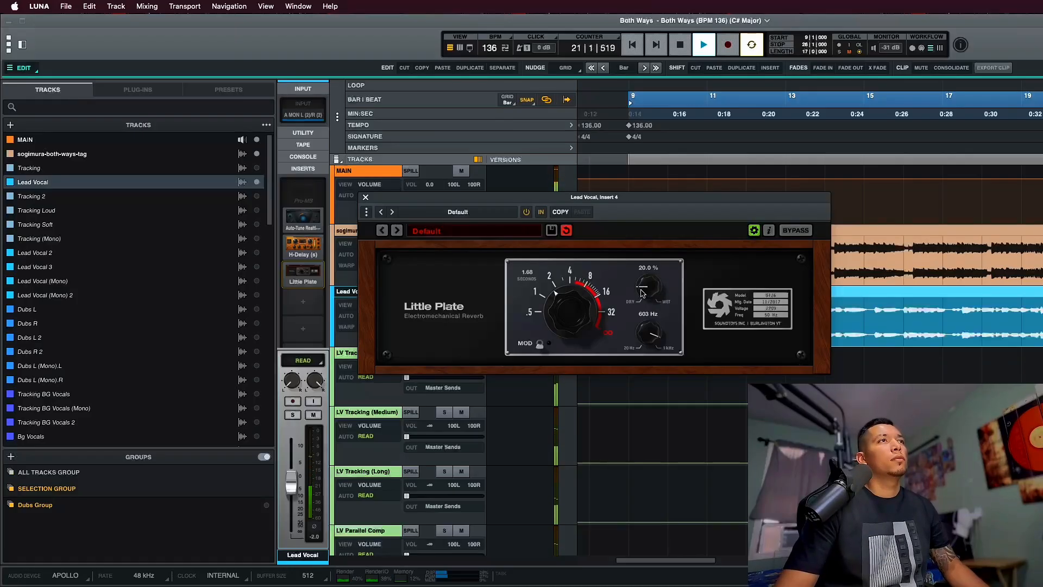
left_click_drag(655, 347, 647, 356)
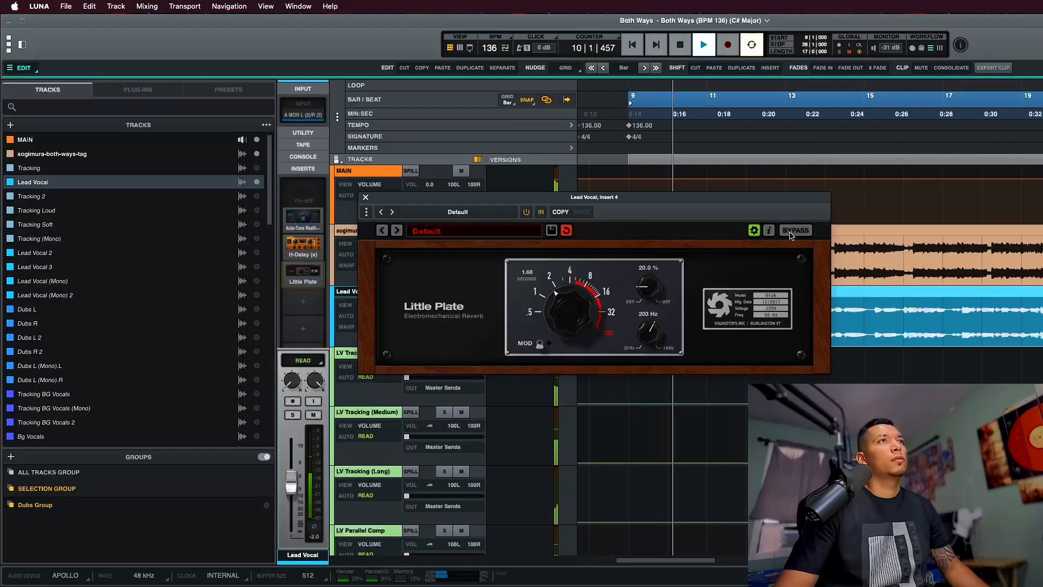
left_click_drag(595, 312, 584, 305)
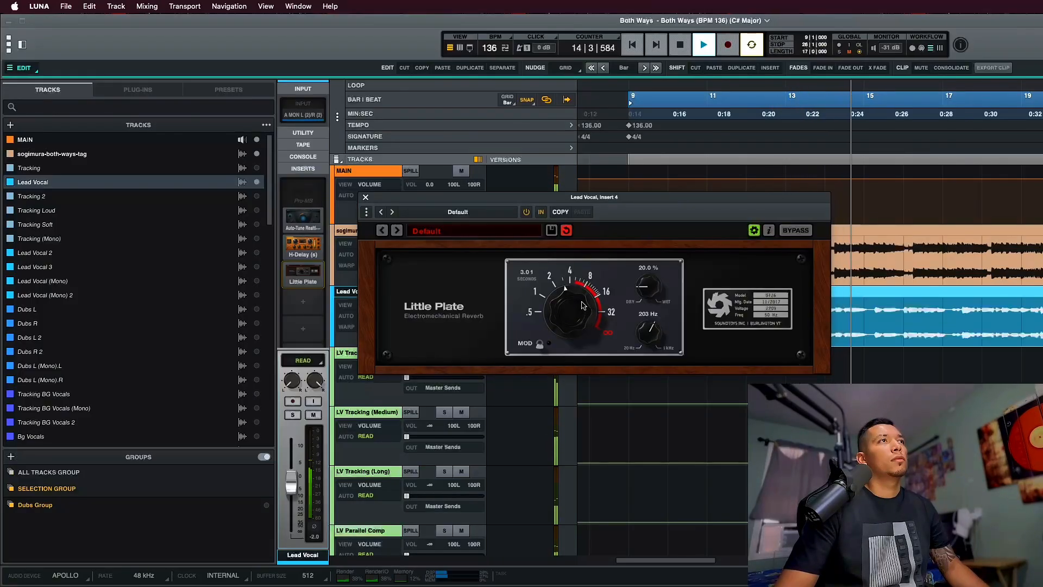
Compare the vocal with Little Plate bypassed and active, close the plug-in and stop playback
left_click(796, 231)
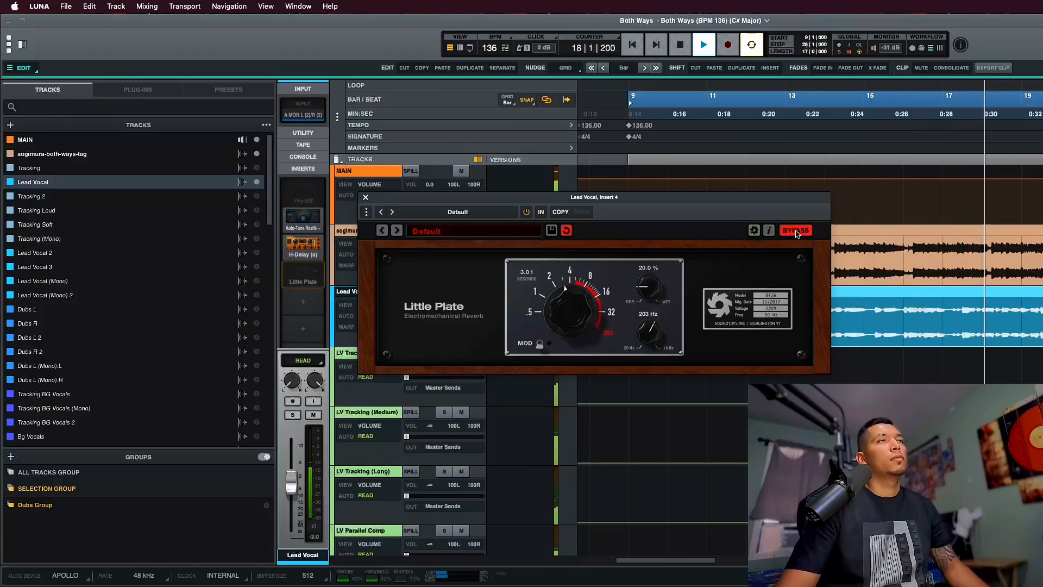
left_click(796, 232)
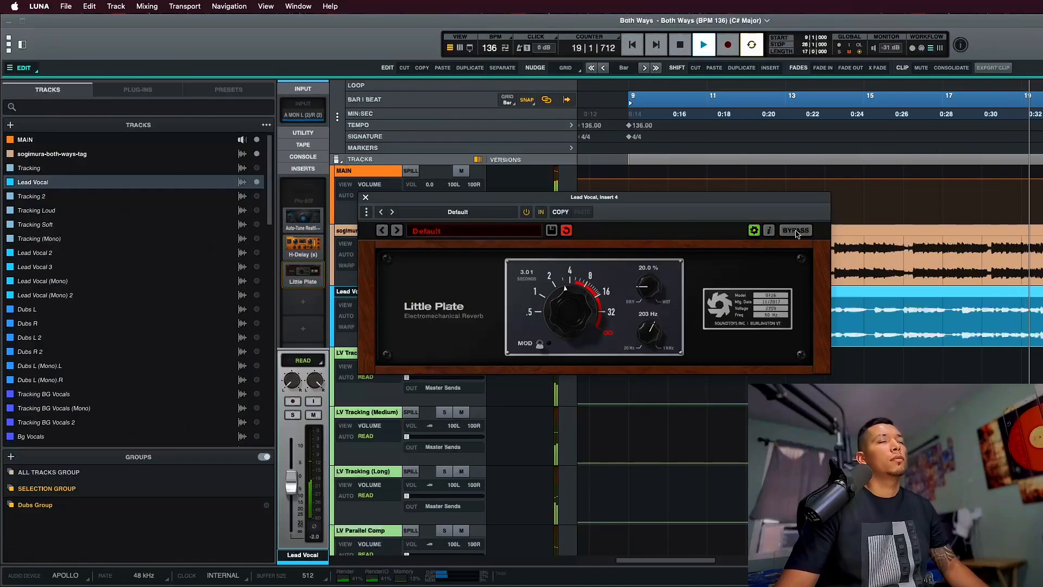
left_click(796, 231)
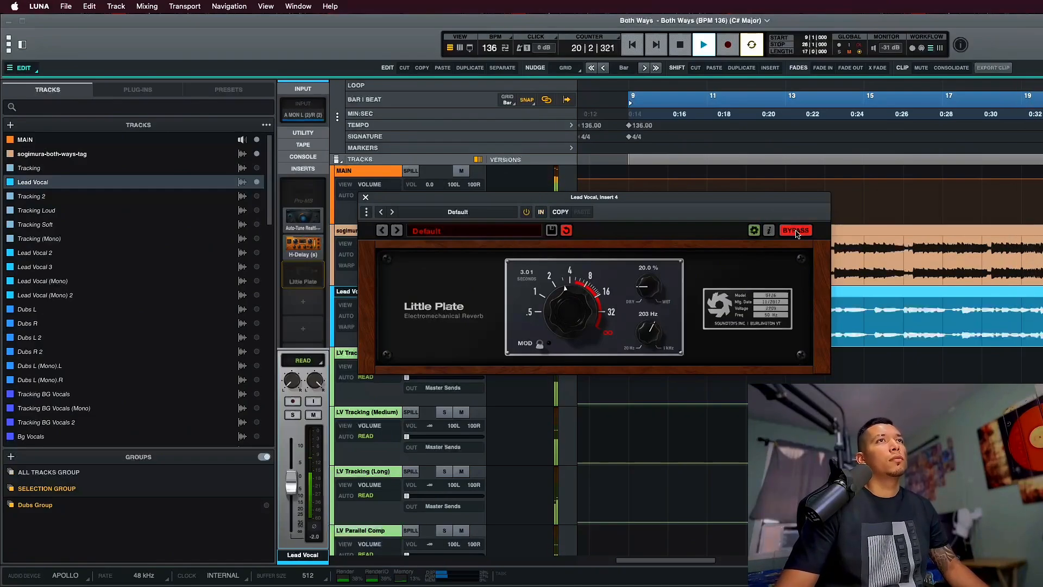
left_click(796, 231)
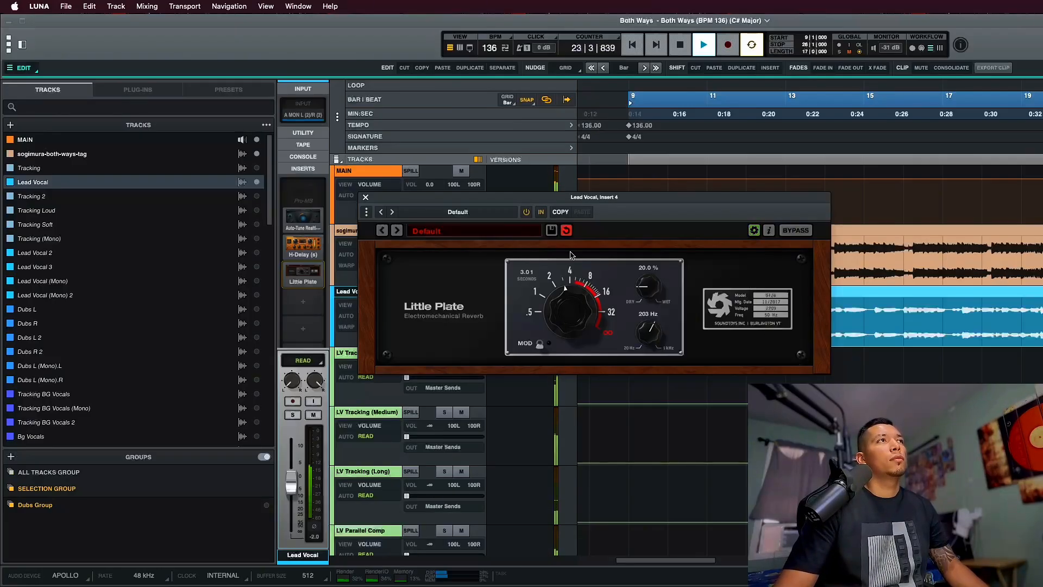
left_click(366, 197)
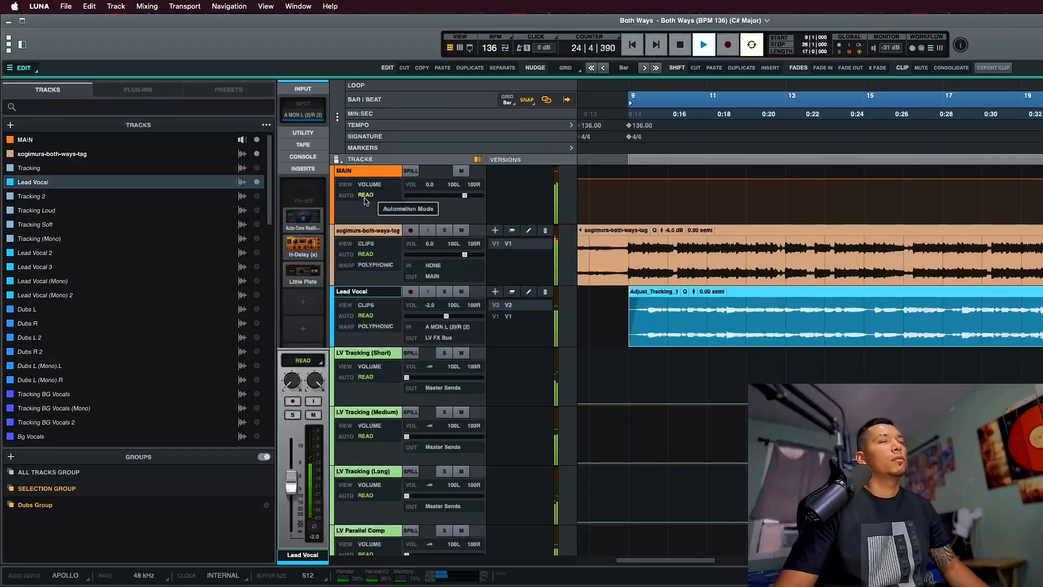
key("space")
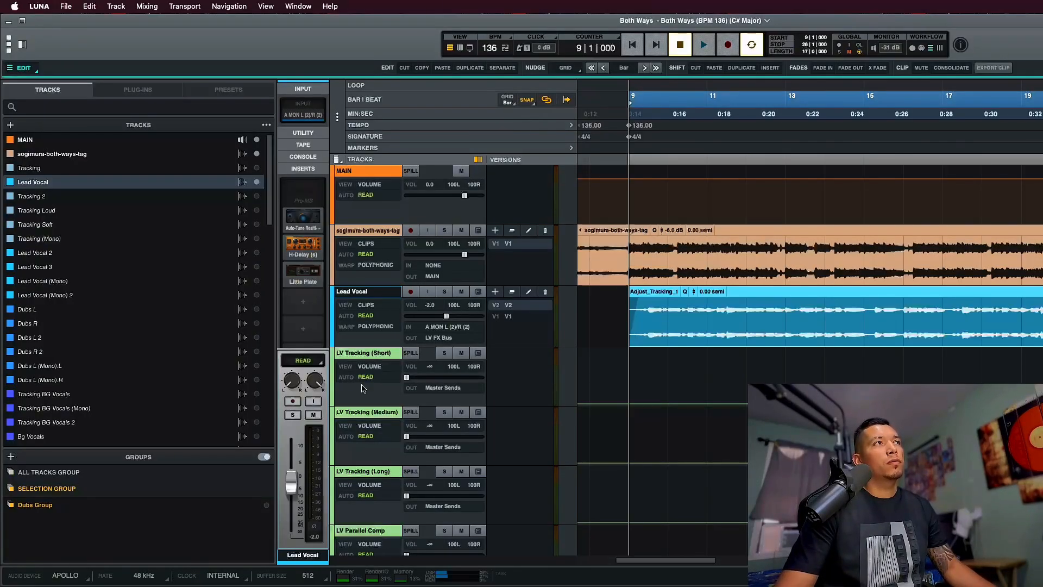
Reopen Little Plate on the Lead Vocal track to check its mix setting, and close it
left_click(376, 354)
left_click(350, 309)
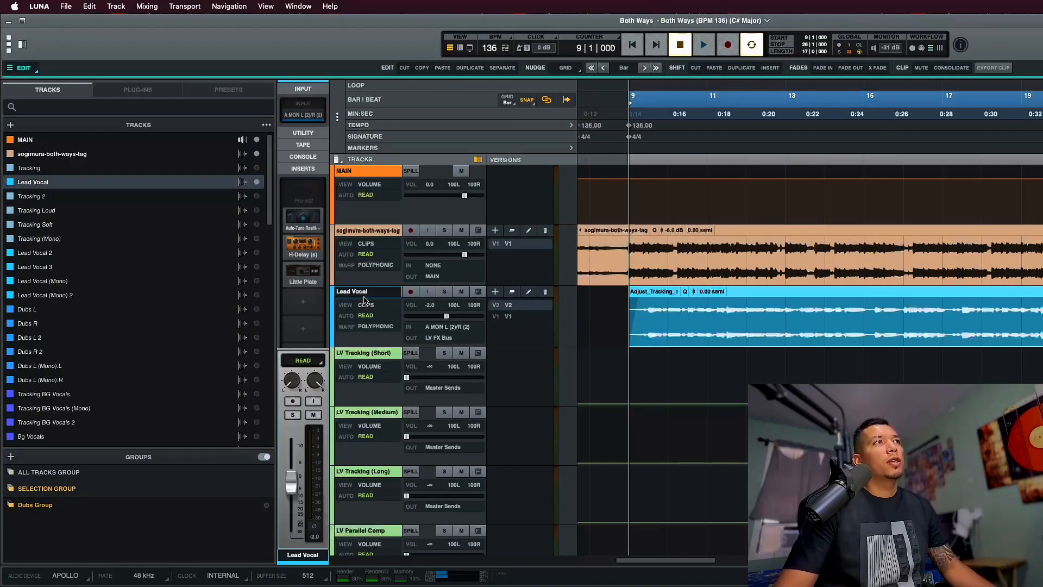
left_click(304, 275)
left_click_drag(646, 274, 647, 288)
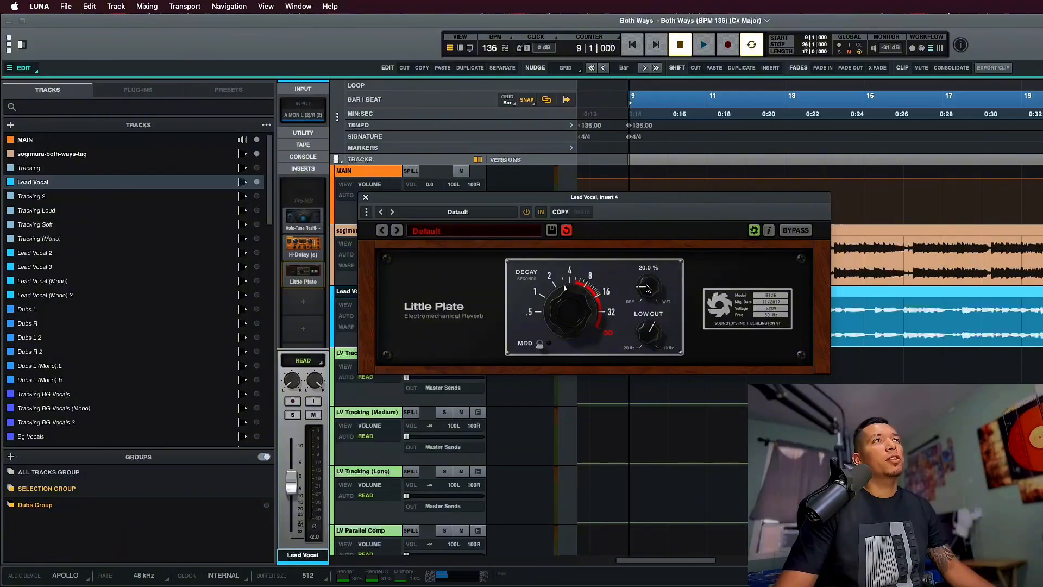
left_click(366, 197)
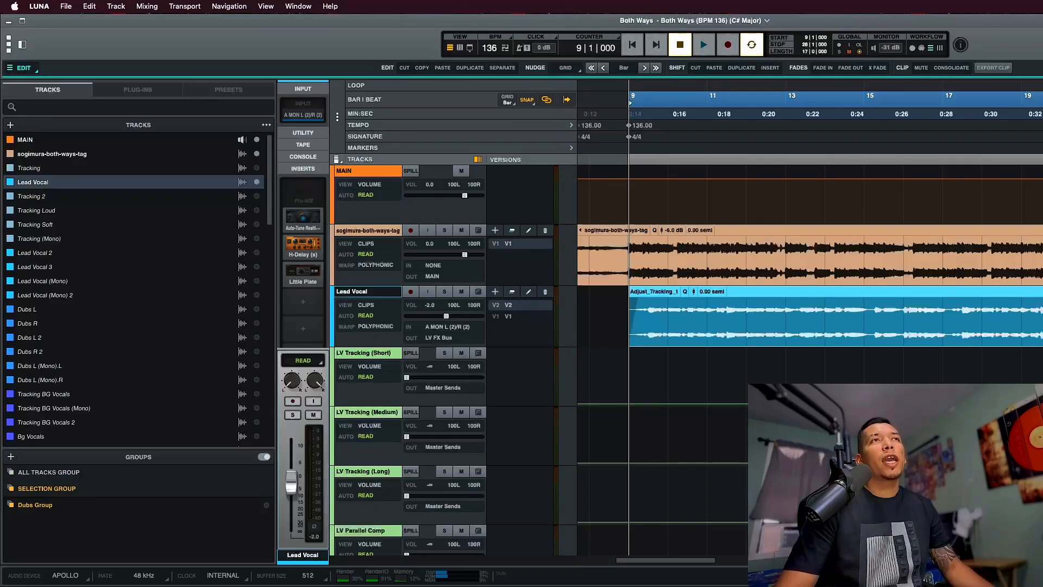
Play back the song with all of the Lead Vocal track's inserts bypassed to hear the unprocessed vocal
key("shift+a")
key("space")
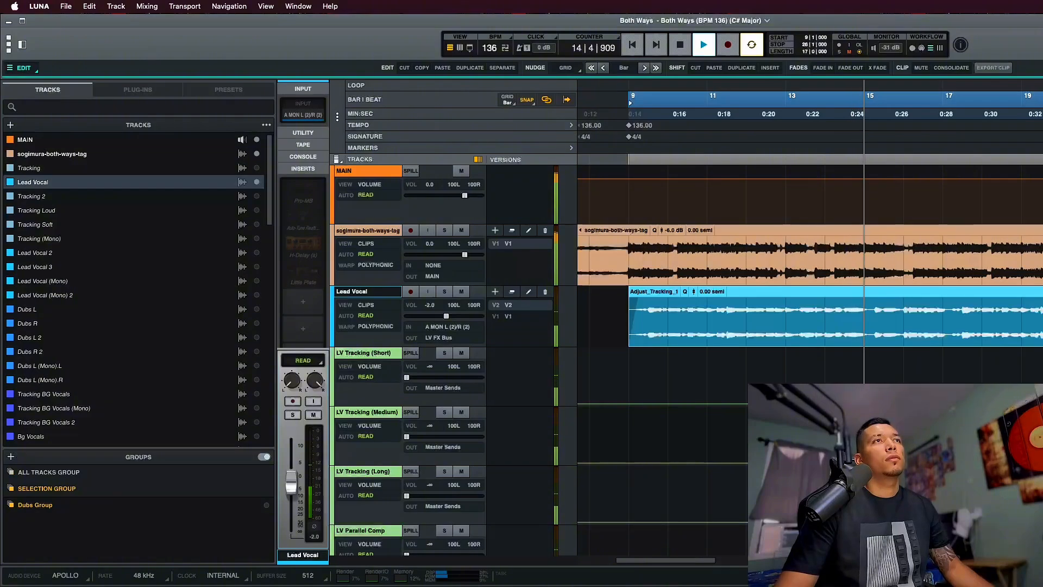
key("space")
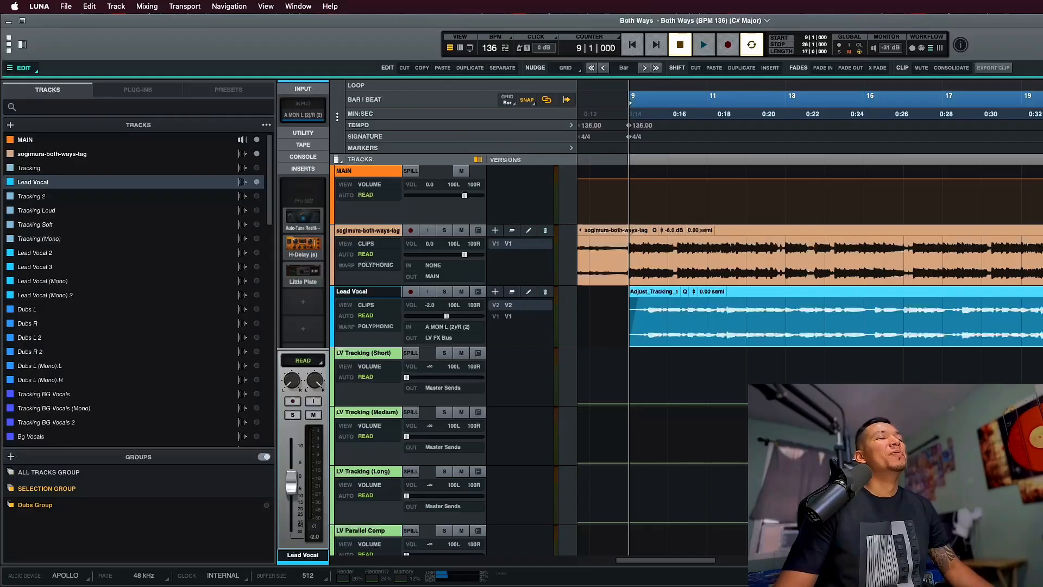
Set Little Plate's decay to 0.80 seconds, close the plug-in and play back the vocal with all inserts active
key("space")
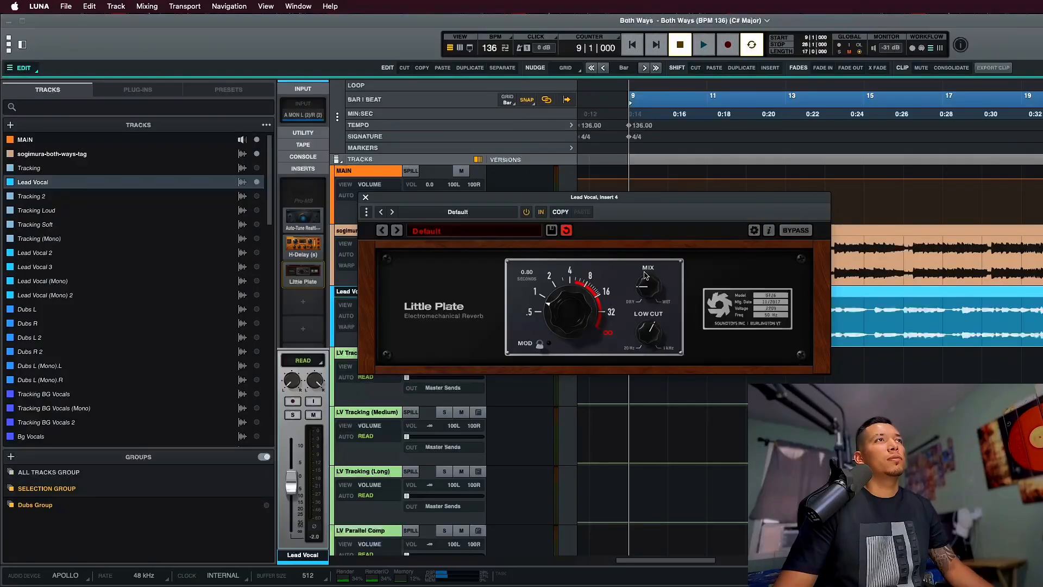
left_click(365, 198)
key("space")
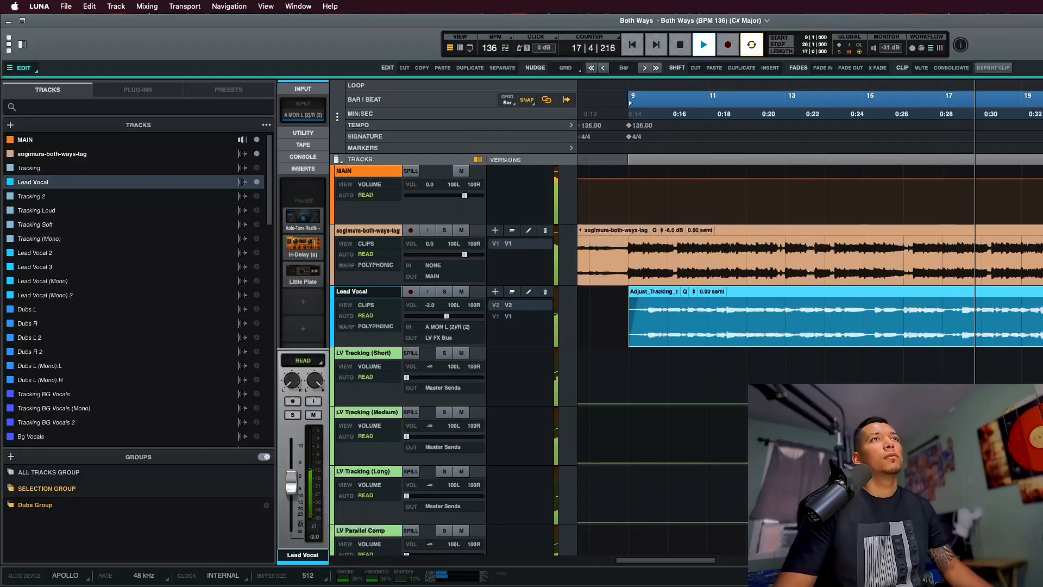
key("space")
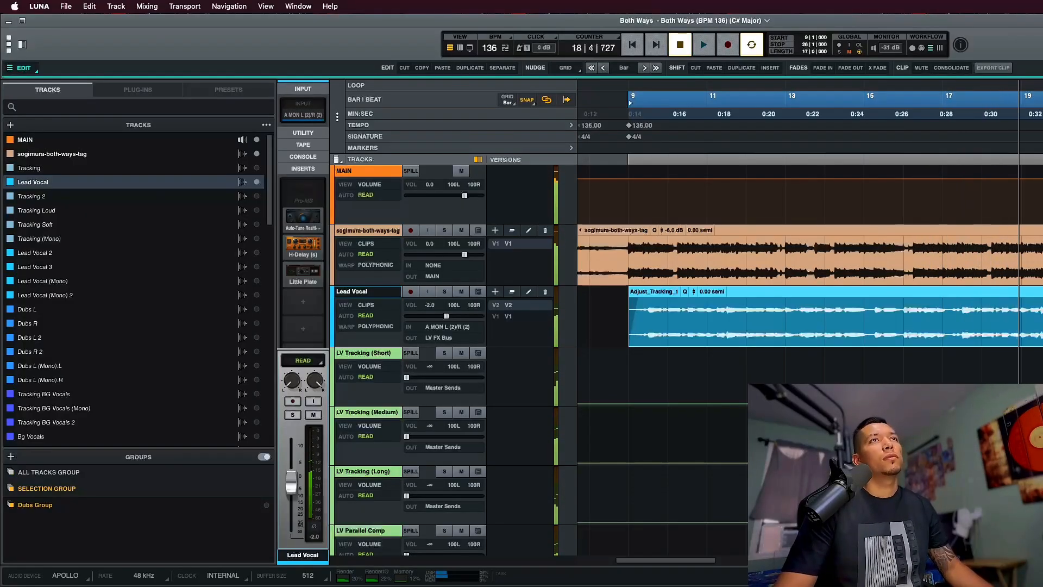